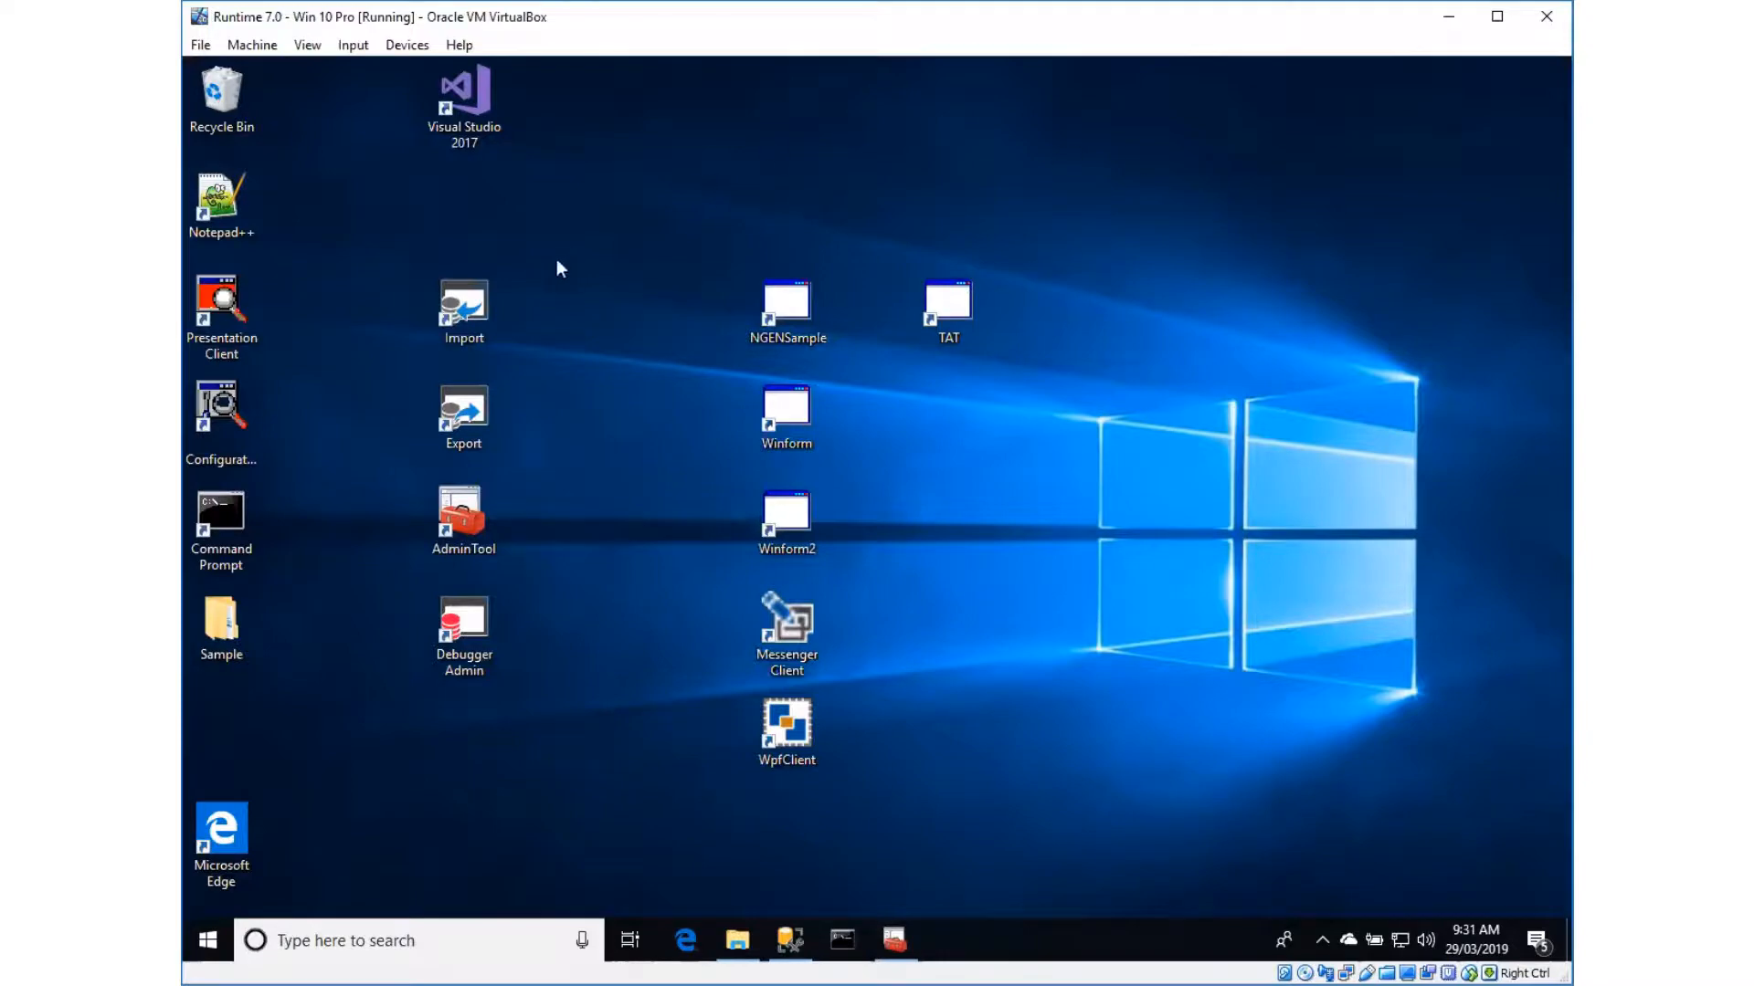
Open the Import Wizard and enter SampleMigrateModel as the destination model on the local server
{"action": "double_click", "coordinate": [469, 304]}
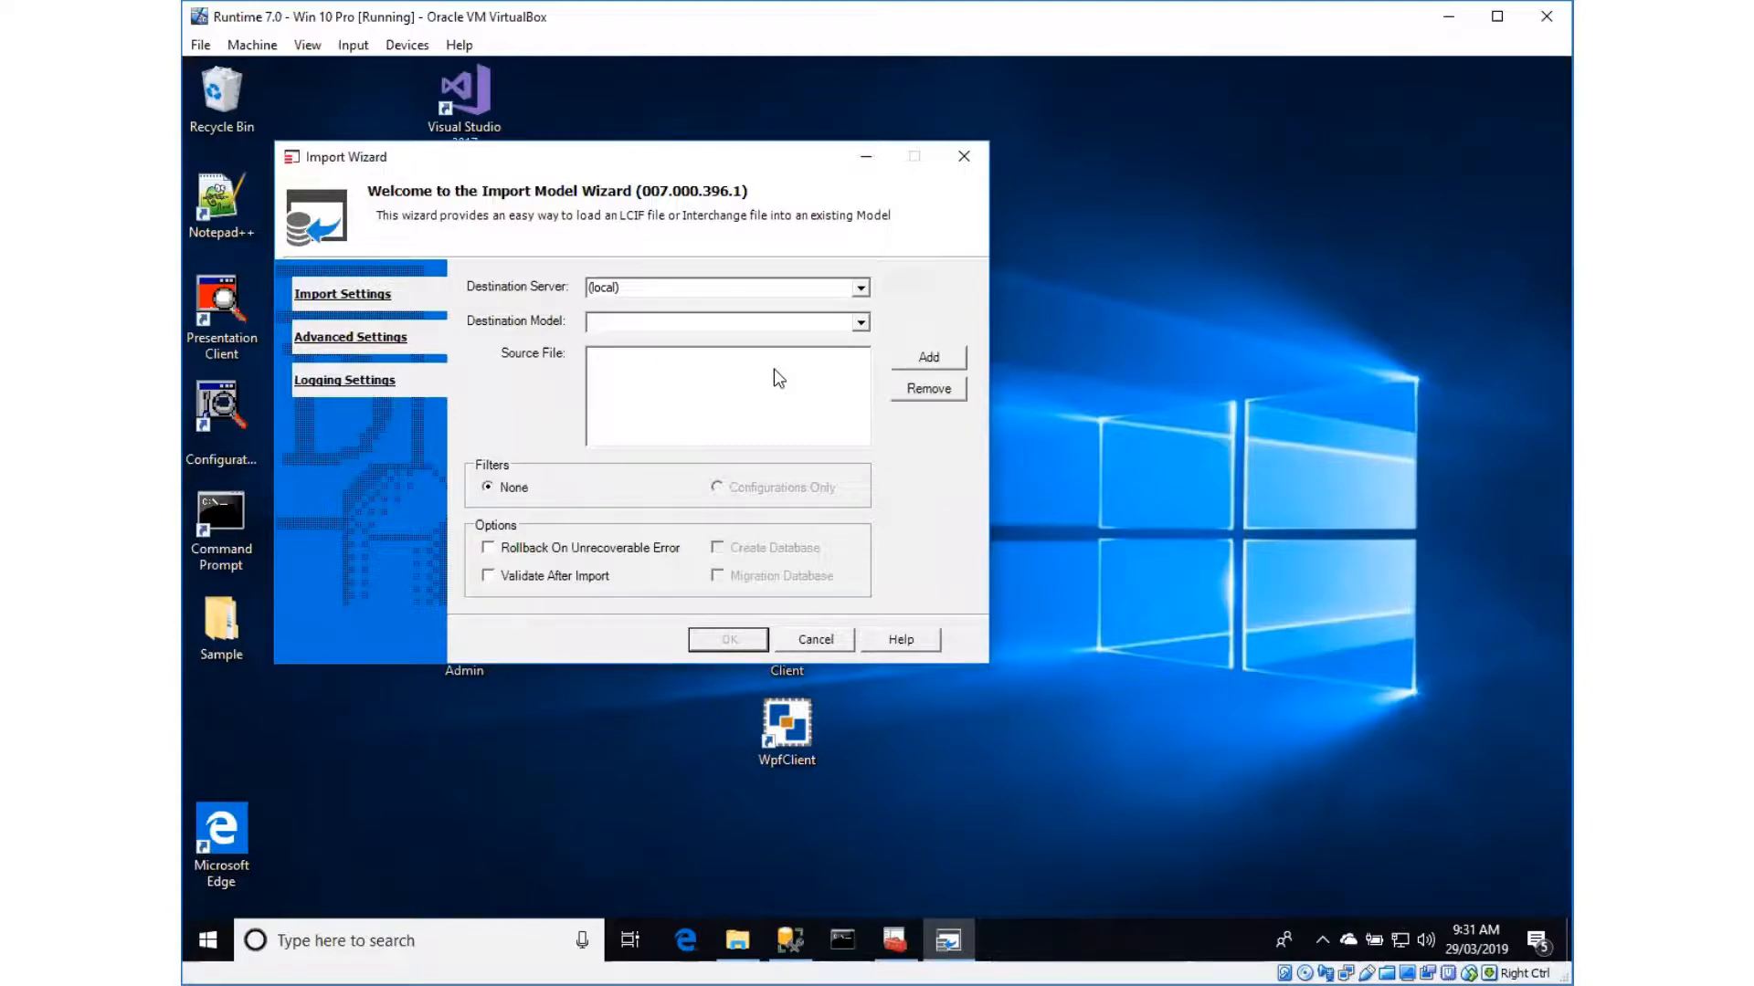
{"action": "type", "text": "SampleMigrateModel"}
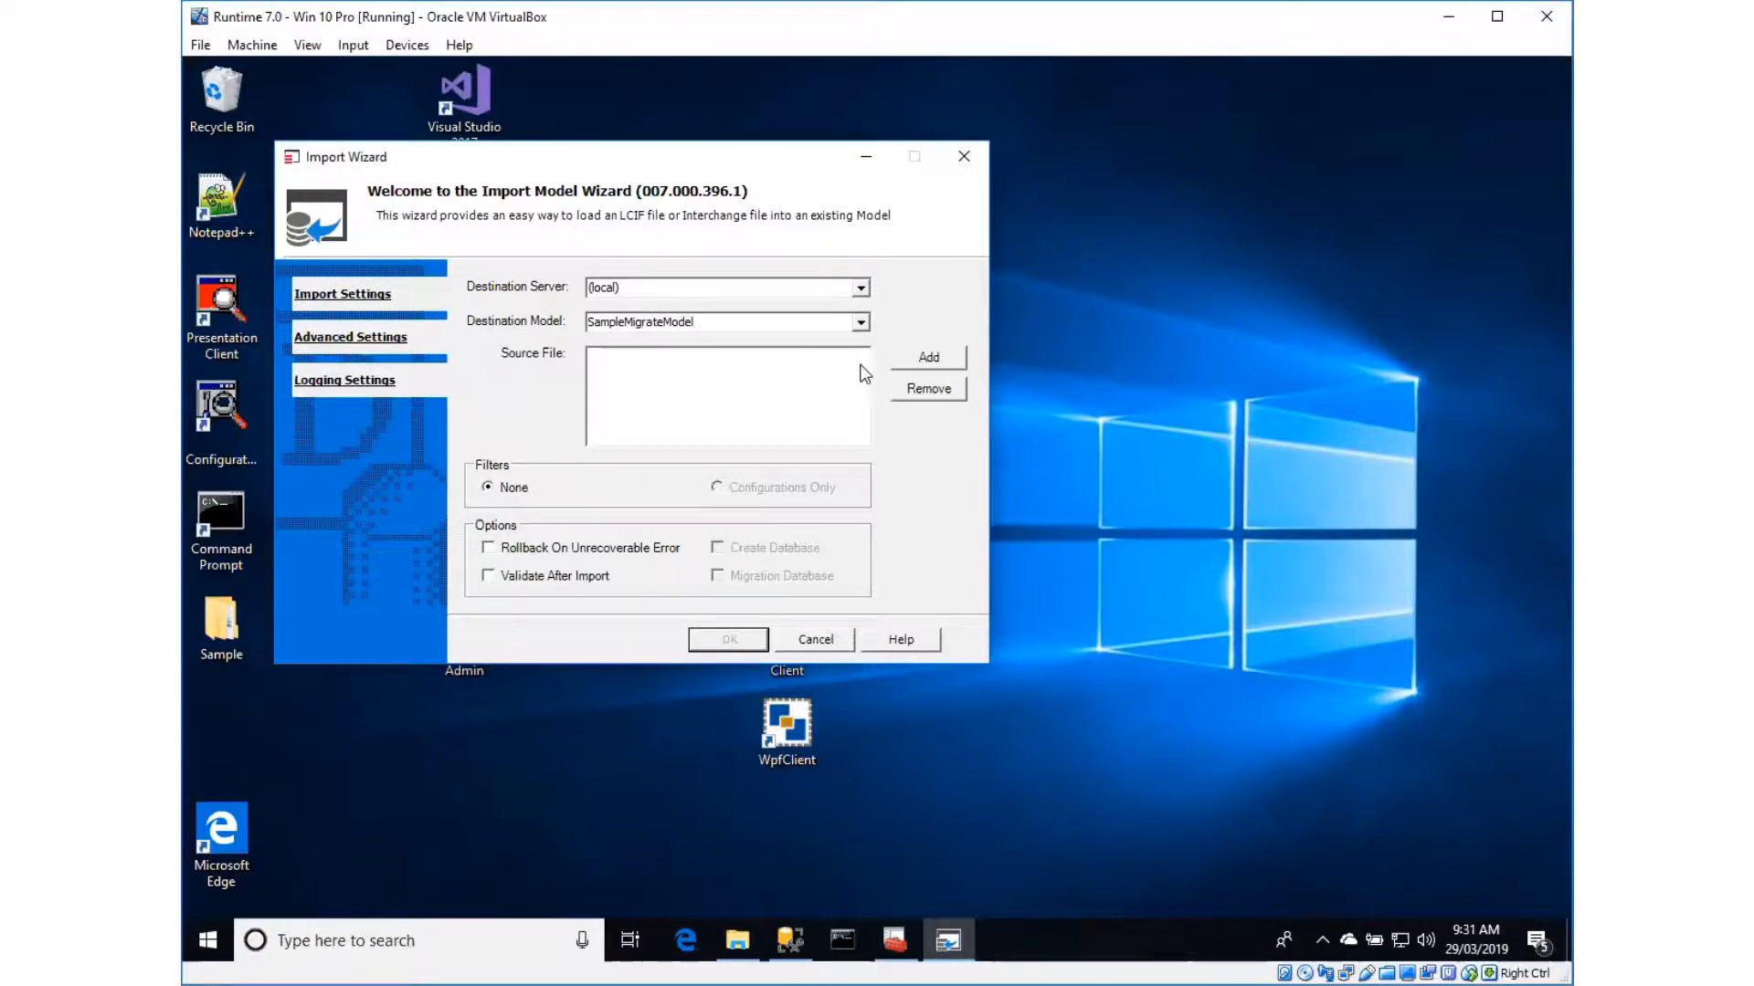
Add EAESAMPLE61.mdl from the VBOXSVR share as the source file and run the import with the Migration Database option
{"action": "left_click", "coordinate": [925, 357]}
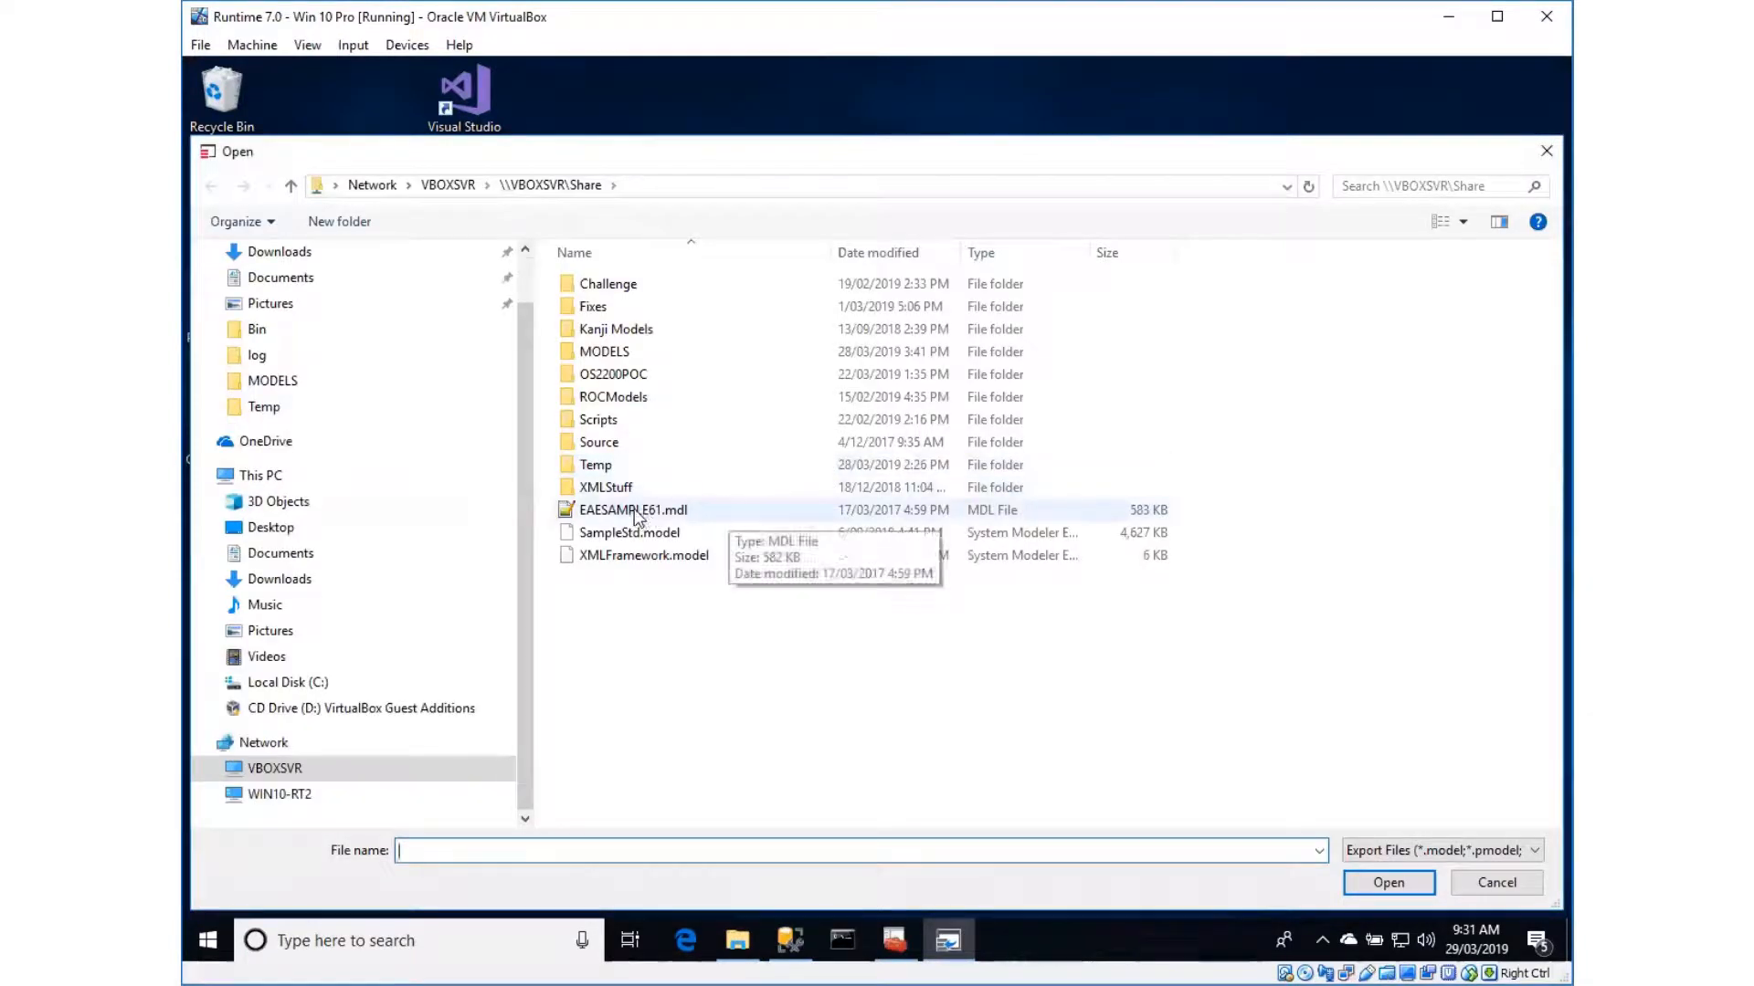
{"action": "left_click", "coordinate": [637, 514]}
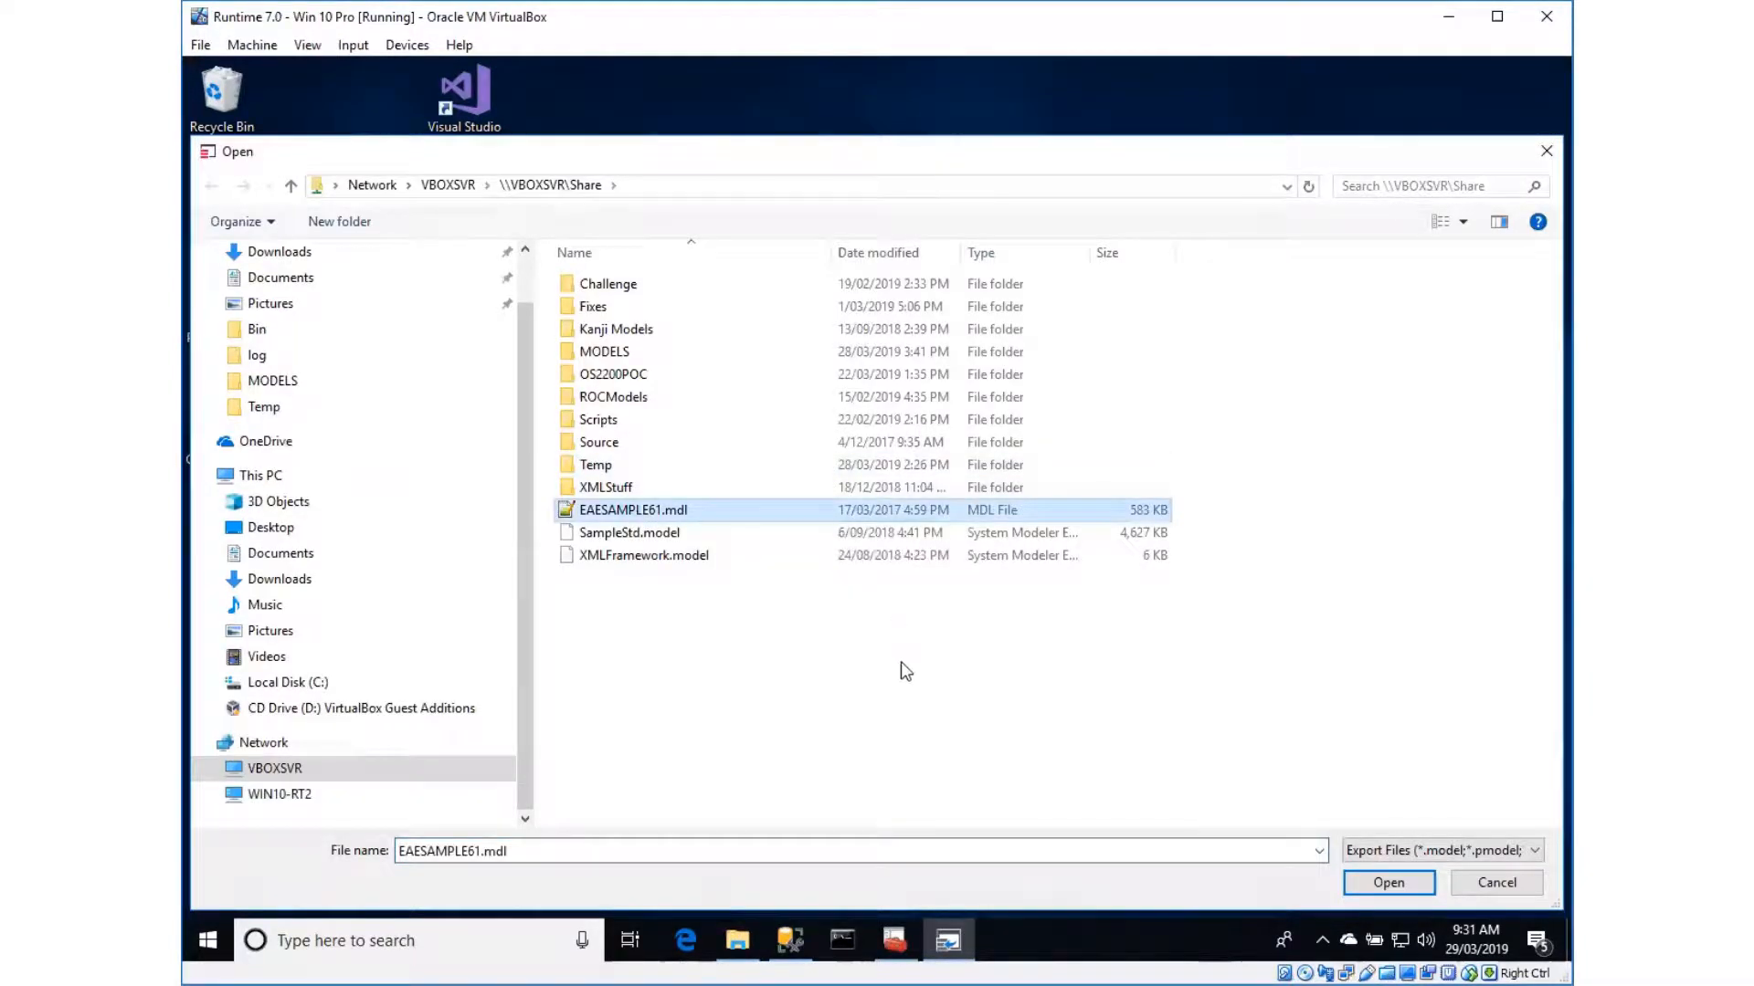
{"action": "left_click", "coordinate": [1399, 885]}
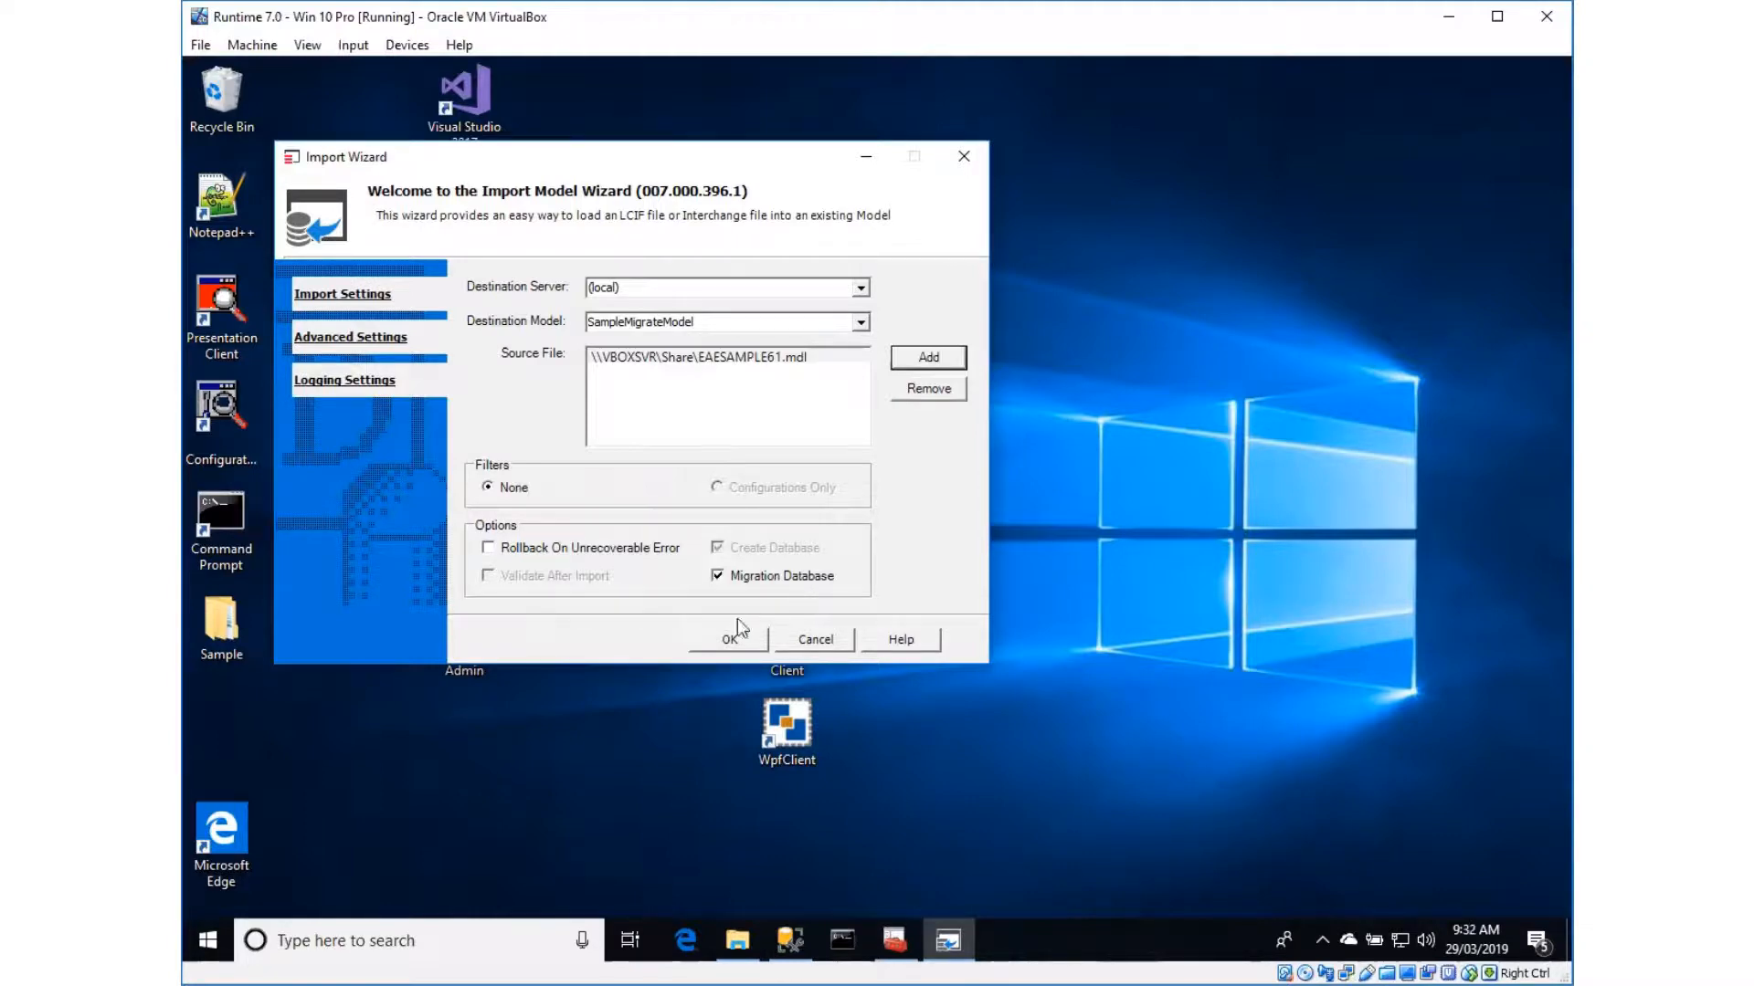
{"action": "left_click", "coordinate": [730, 644]}
{"action": "key", "text": "Return"}
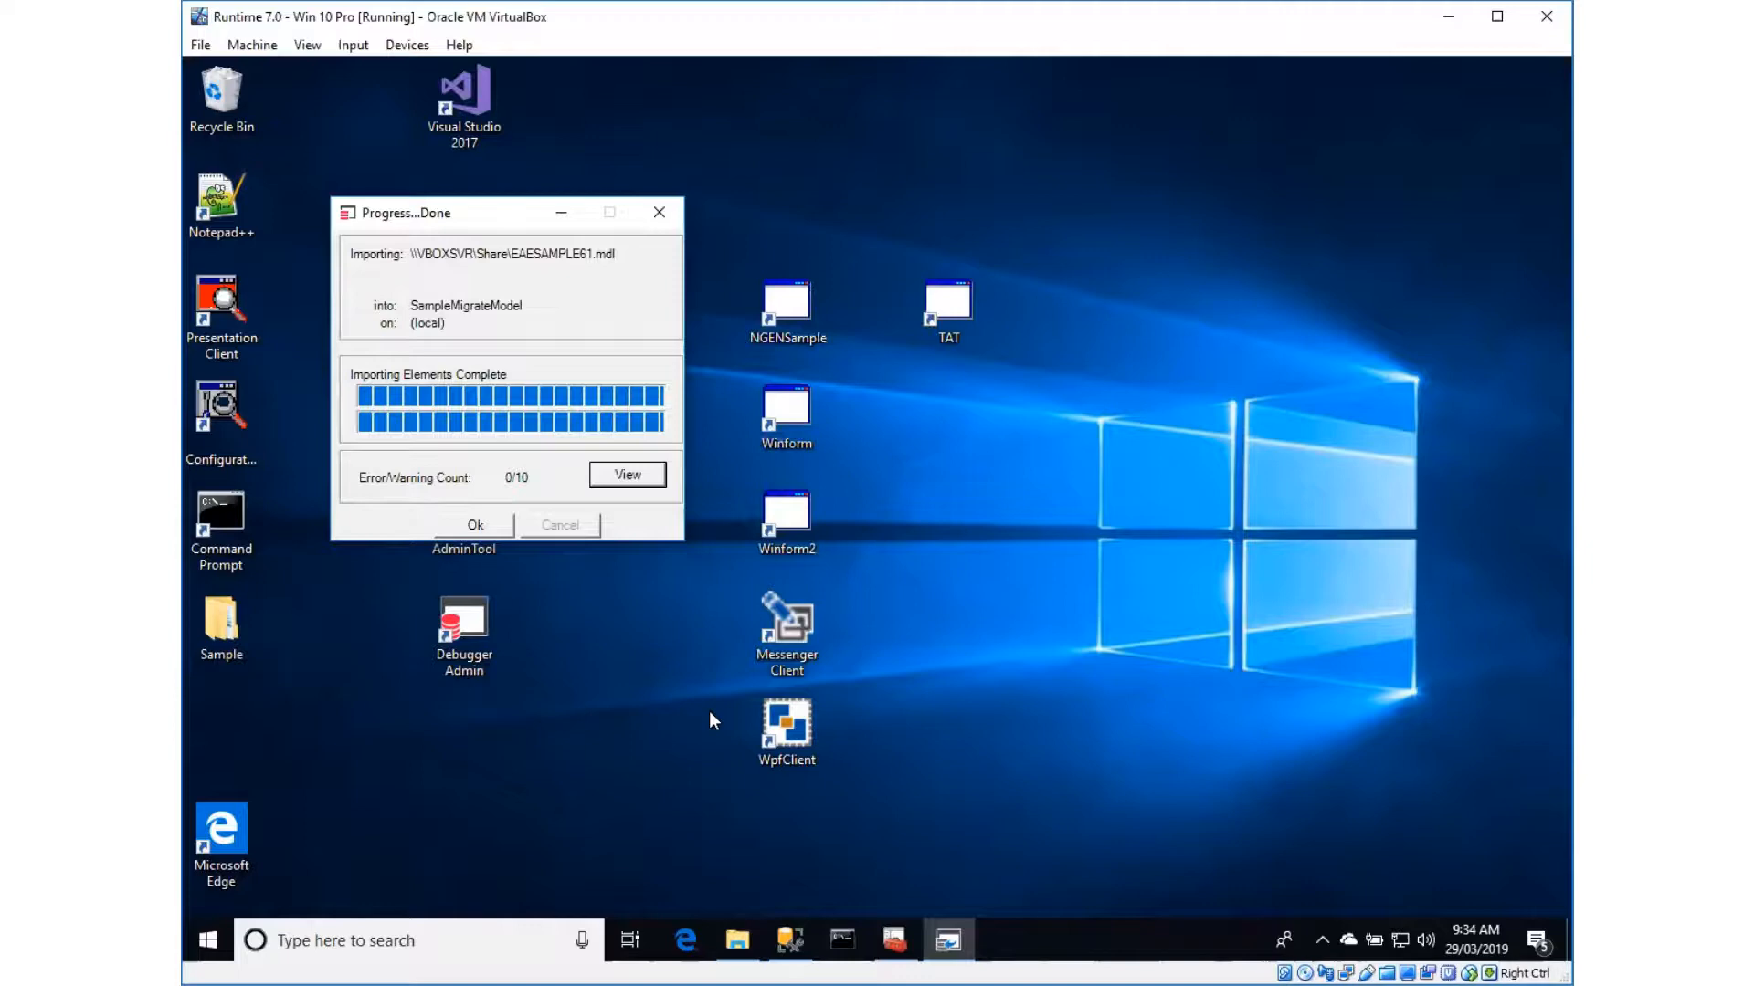
{"action": "left_click", "coordinate": [474, 526]}
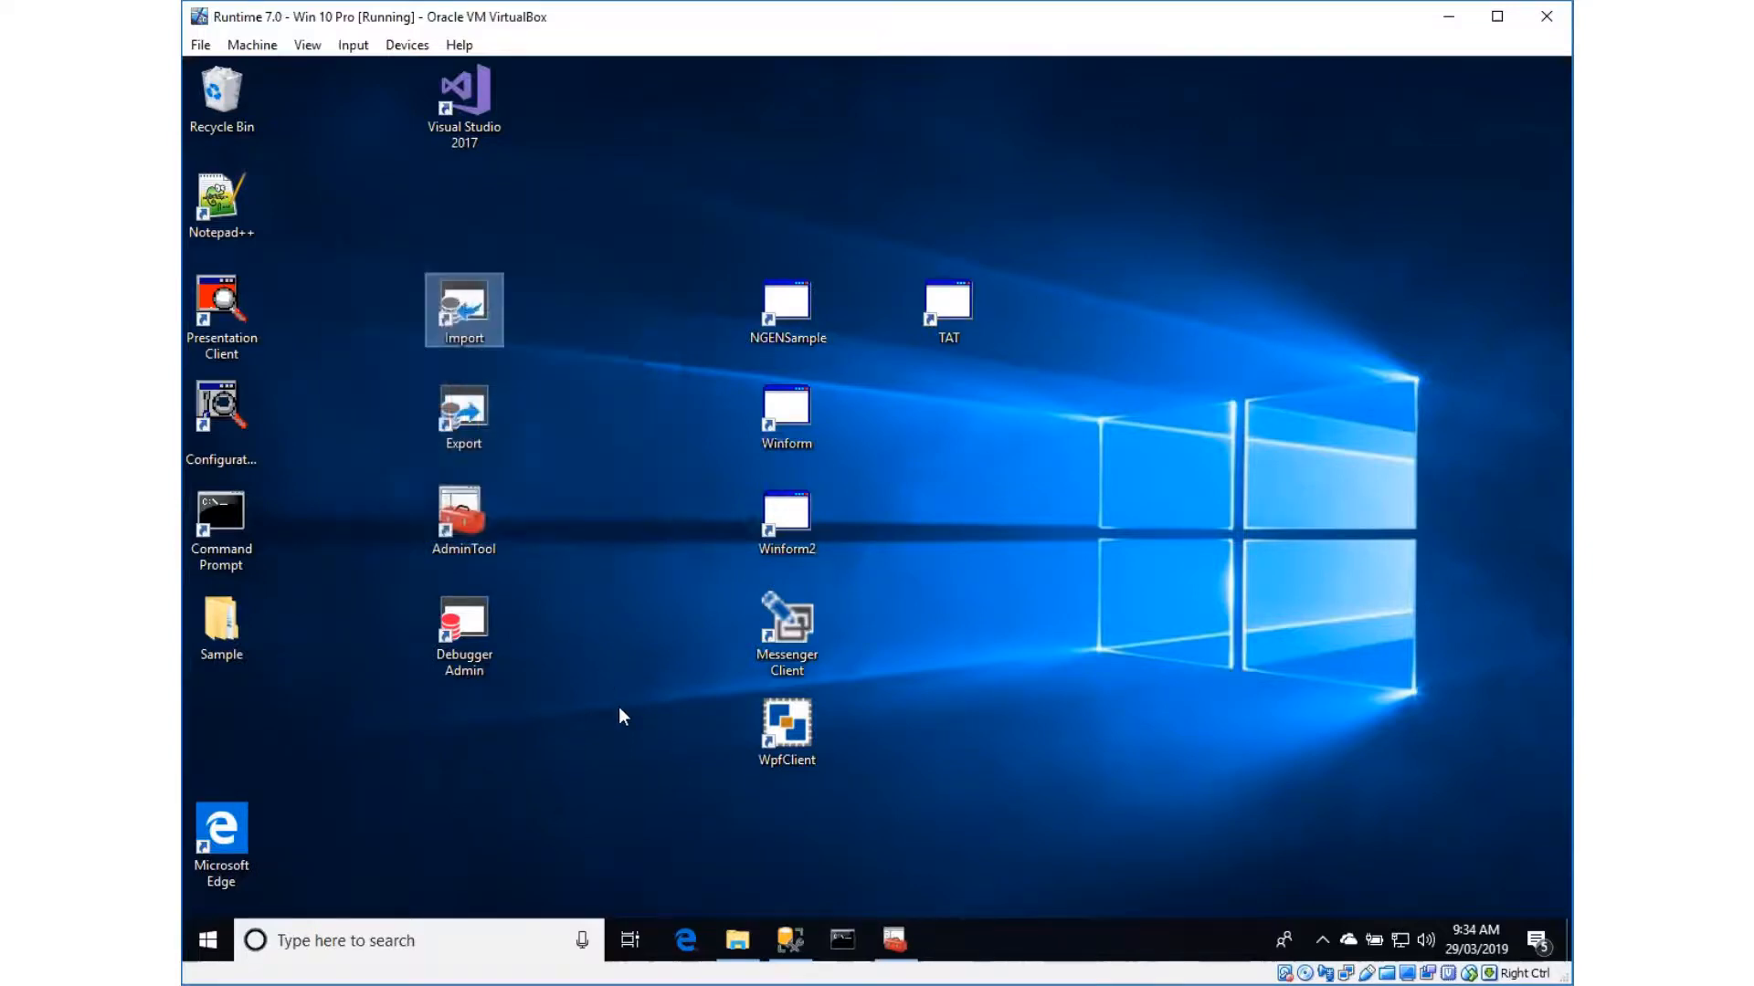
Open the Export Wizard with permission to make changes and choose SampleMigrateModel as the source model
{"action": "left_click", "coordinate": [470, 417]}
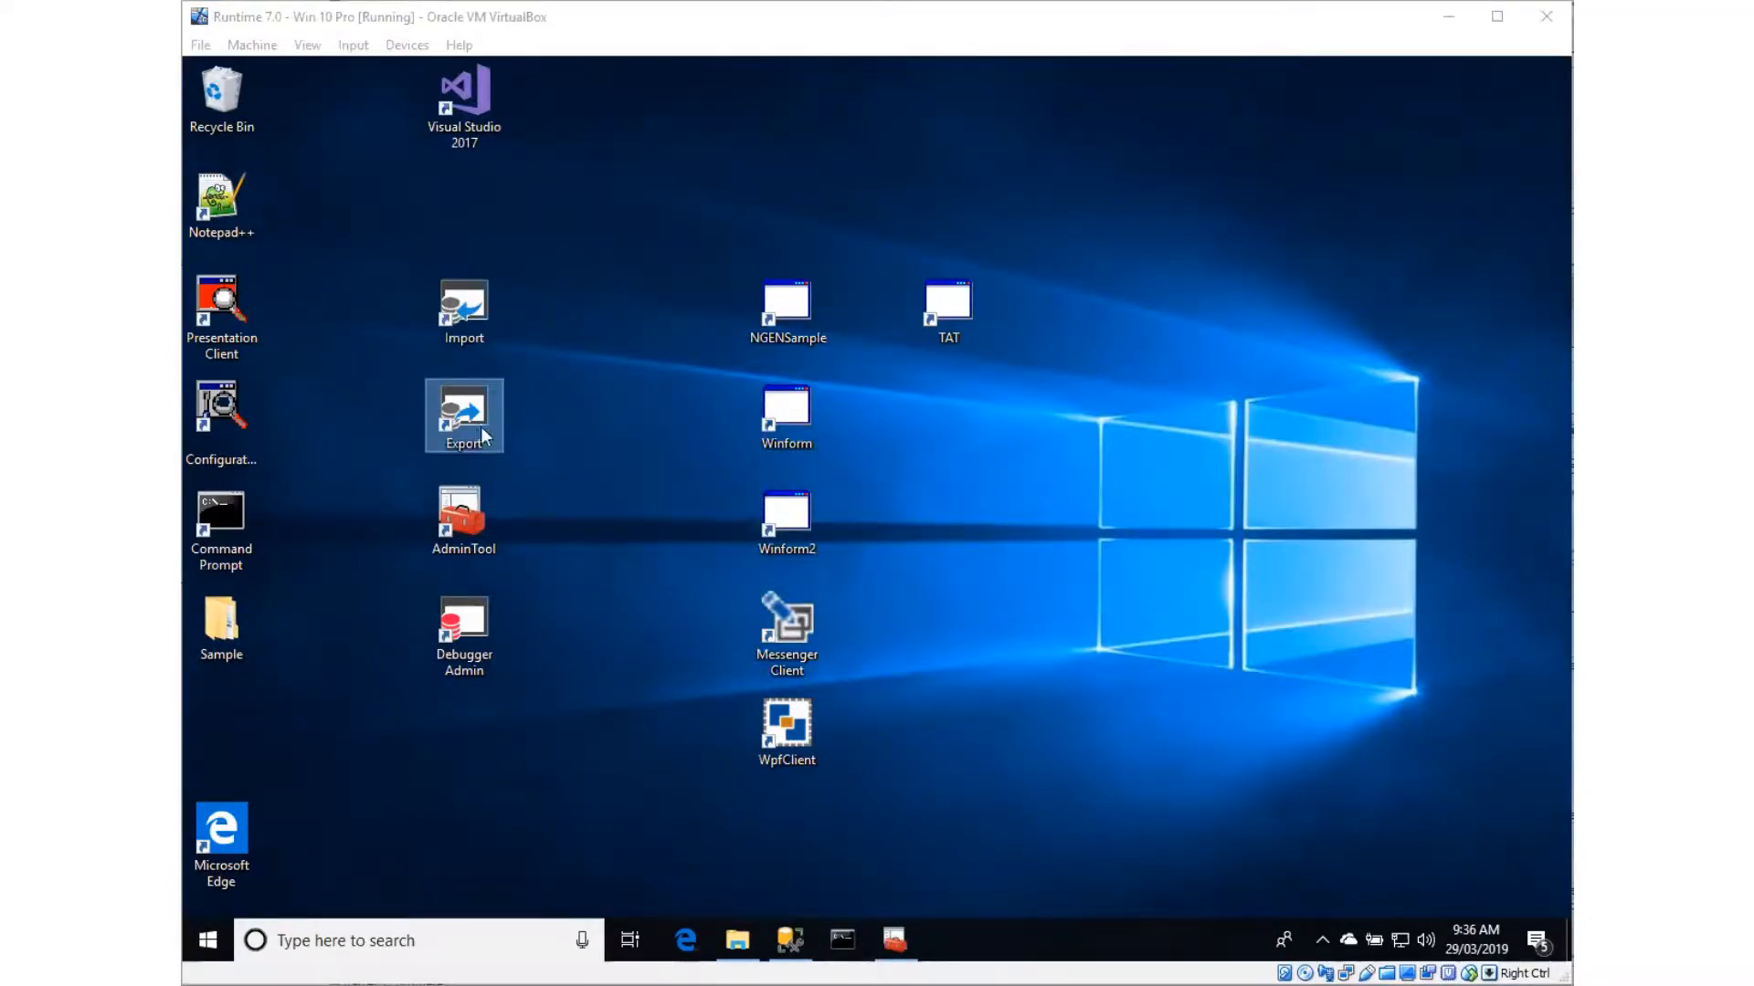
{"action": "double_click", "coordinate": [459, 415]}
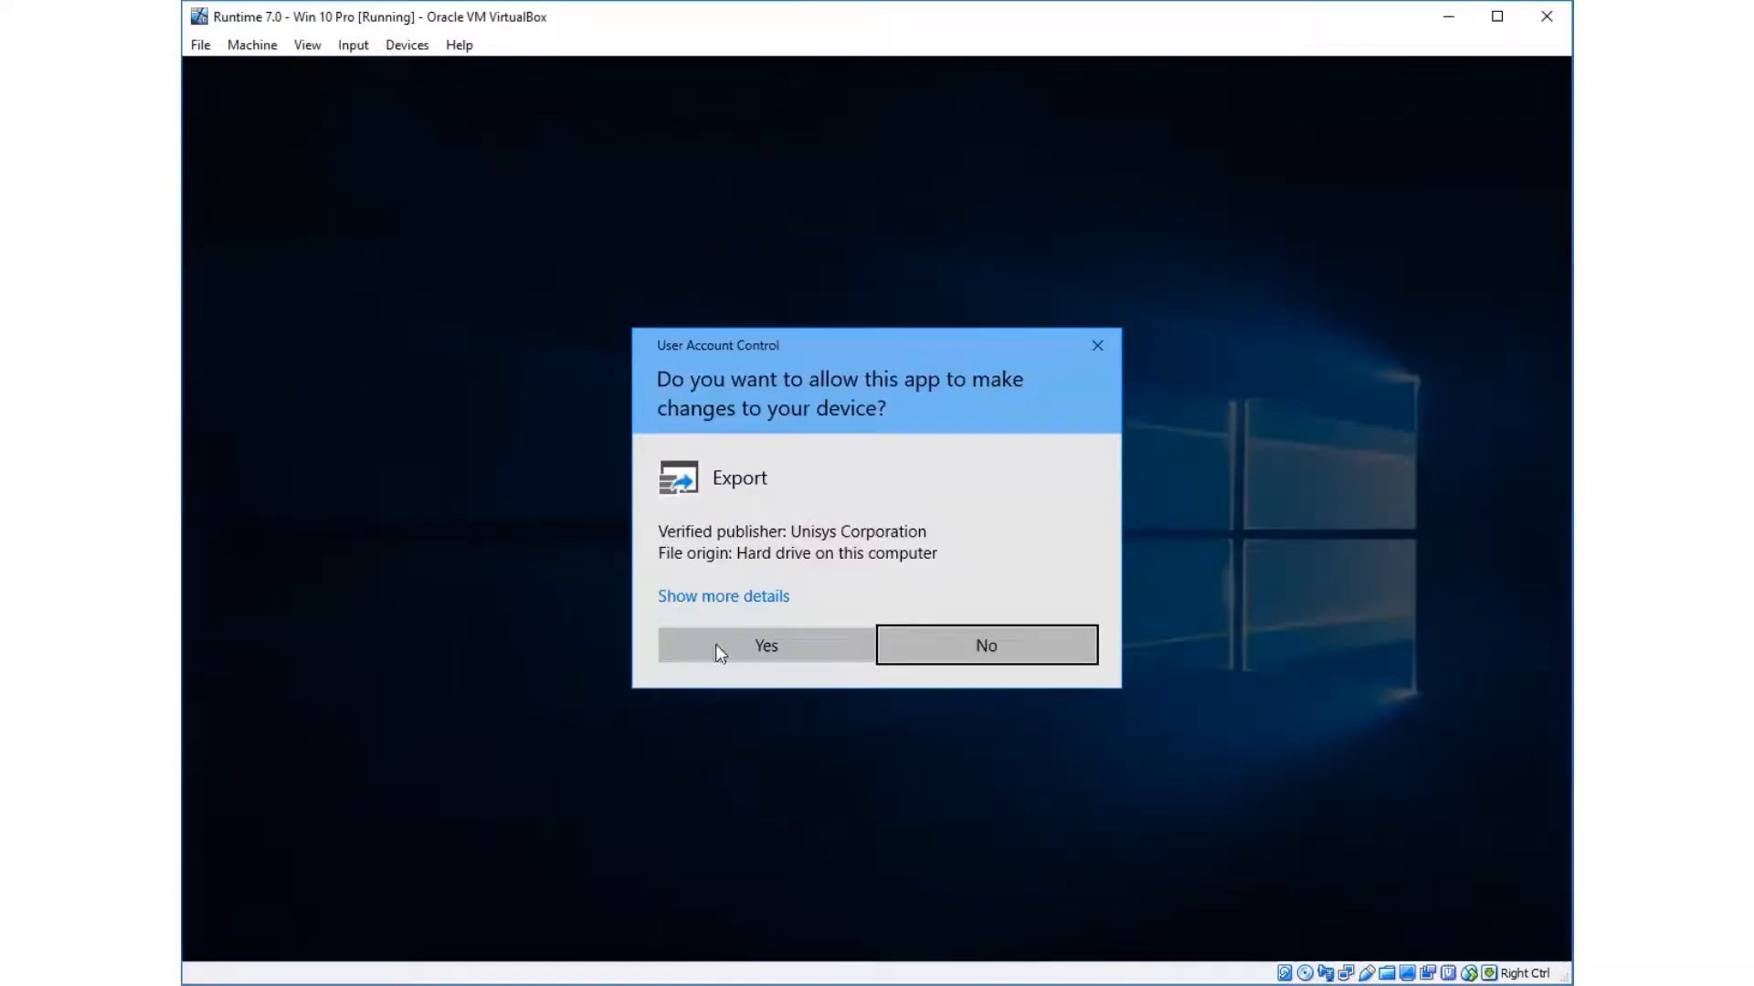
{"action": "left_click", "coordinate": [752, 644]}
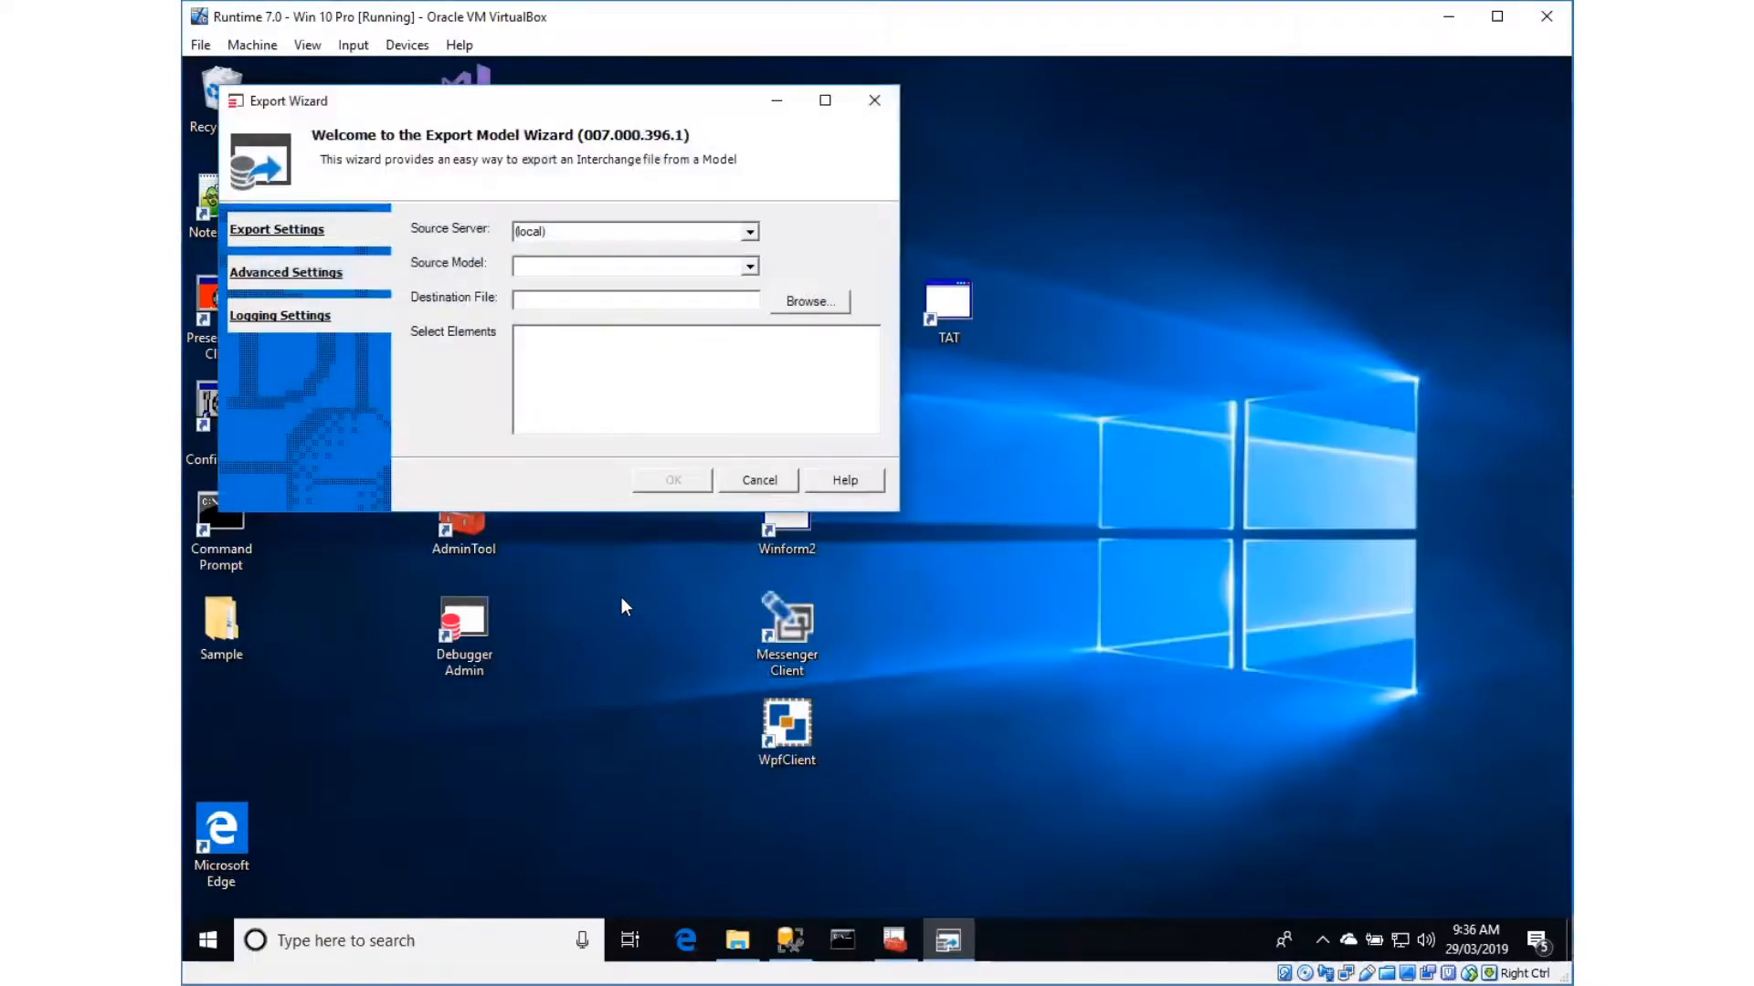
{"action": "left_click", "coordinate": [750, 266]}
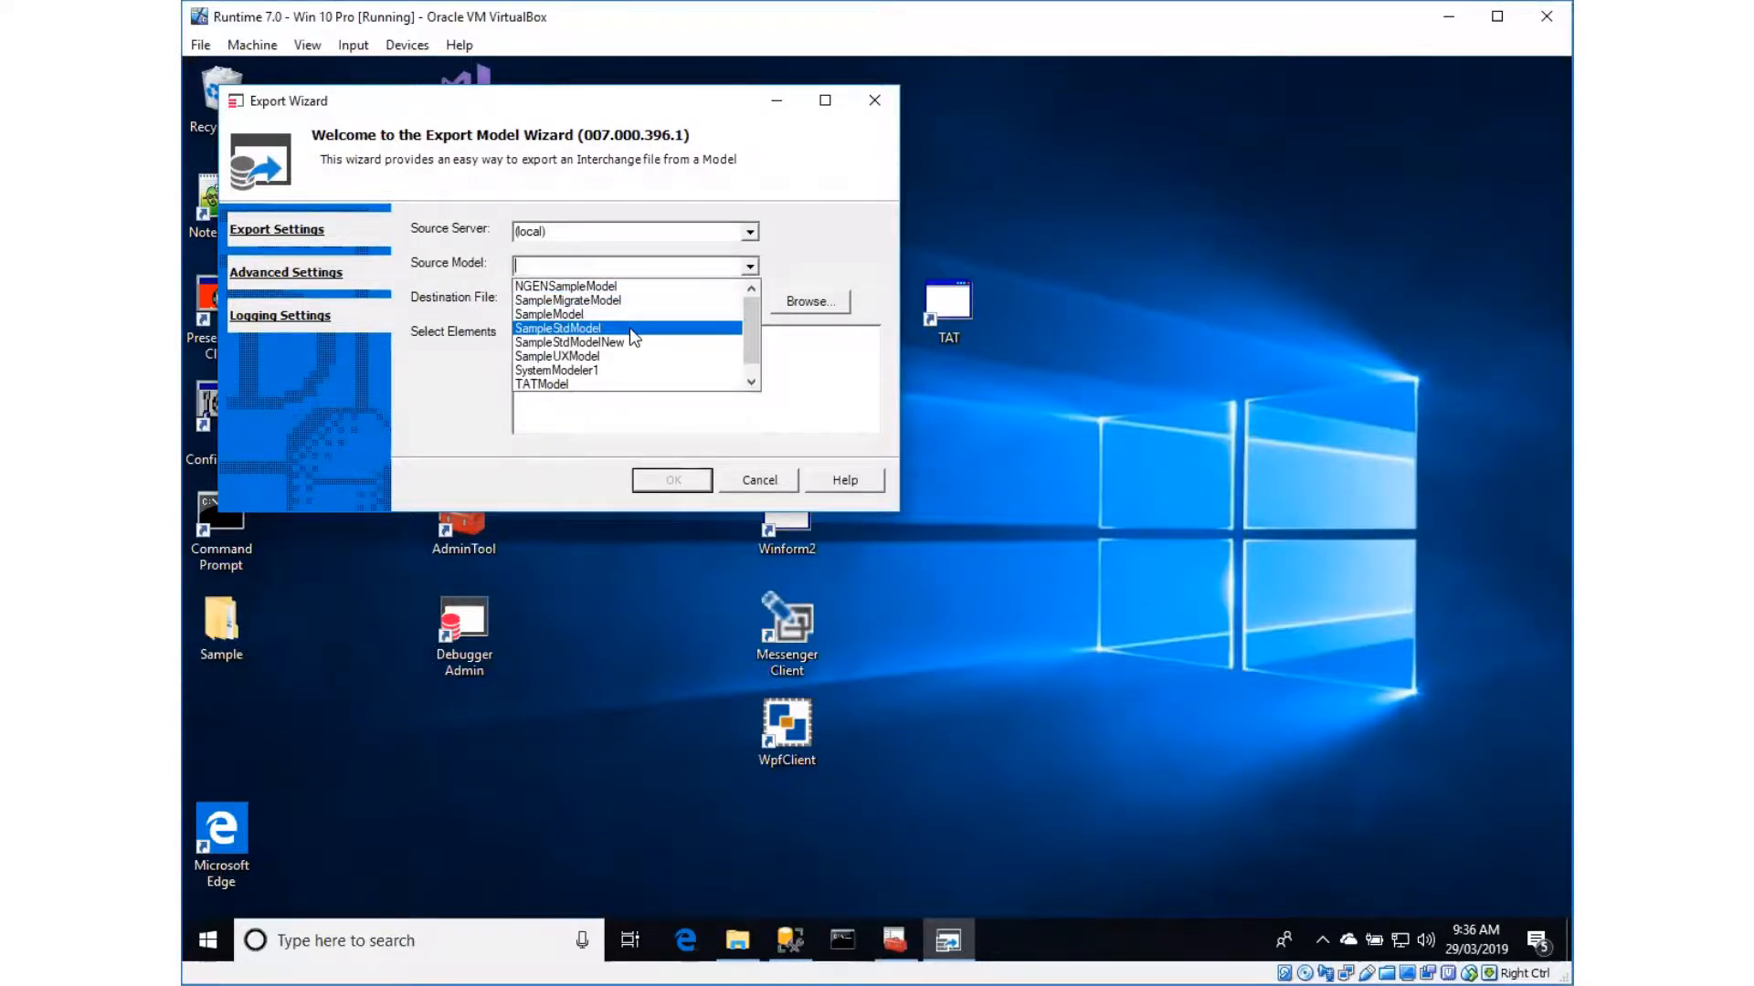
{"action": "left_click", "coordinate": [604, 302]}
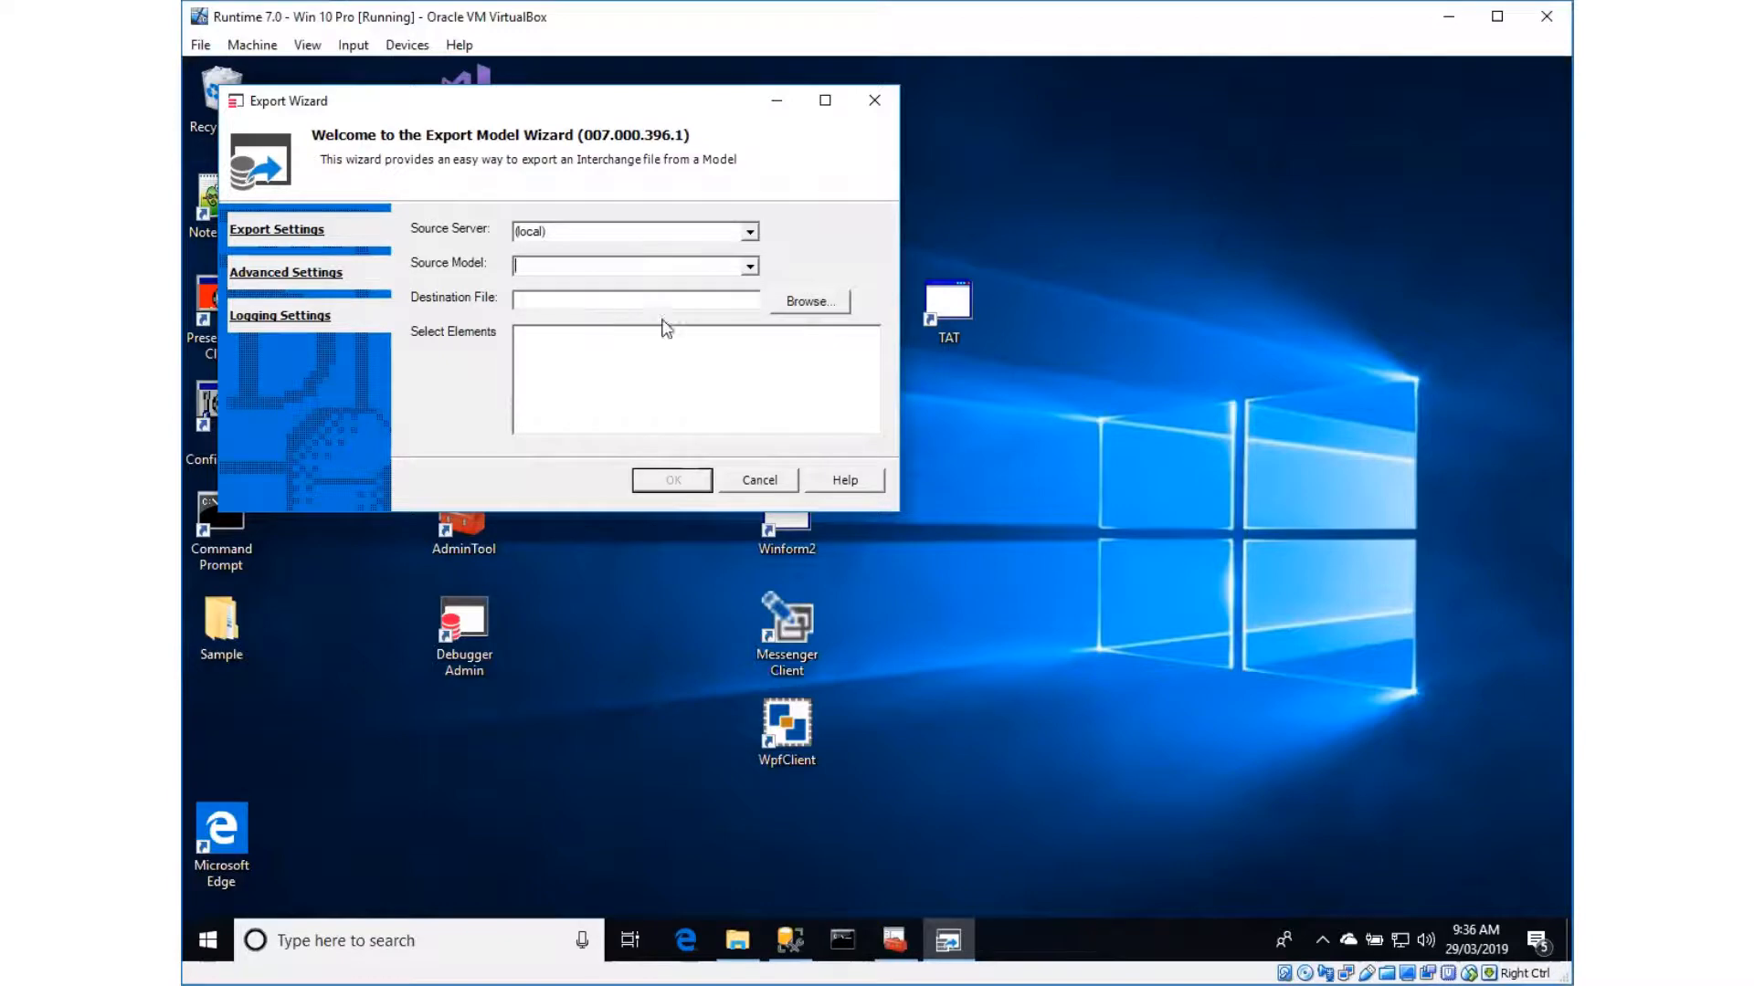
Set the export destination to a model file named Sample1 in C:\Temp
{"action": "left_click", "coordinate": [804, 300]}
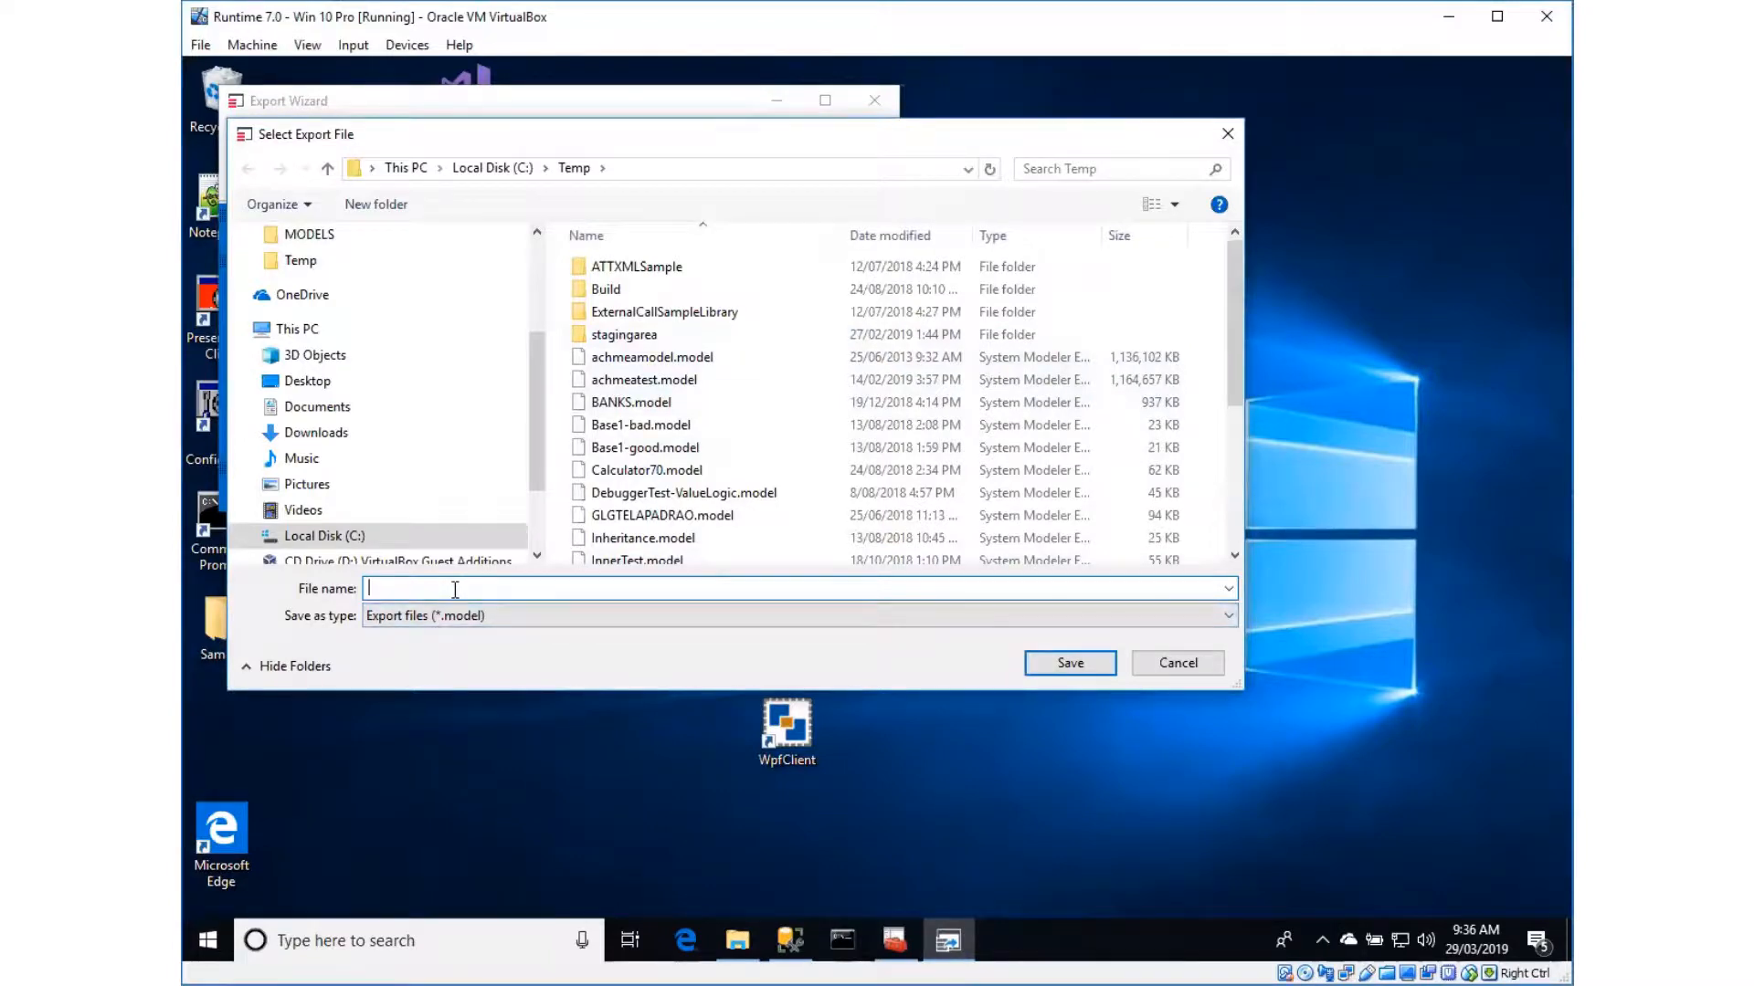
{"action": "type", "text": "Samplo"}
{"action": "key", "text": "BackSpace"}
{"action": "type", "text": "e1"}
{"action": "left_click", "coordinate": [1076, 664]}
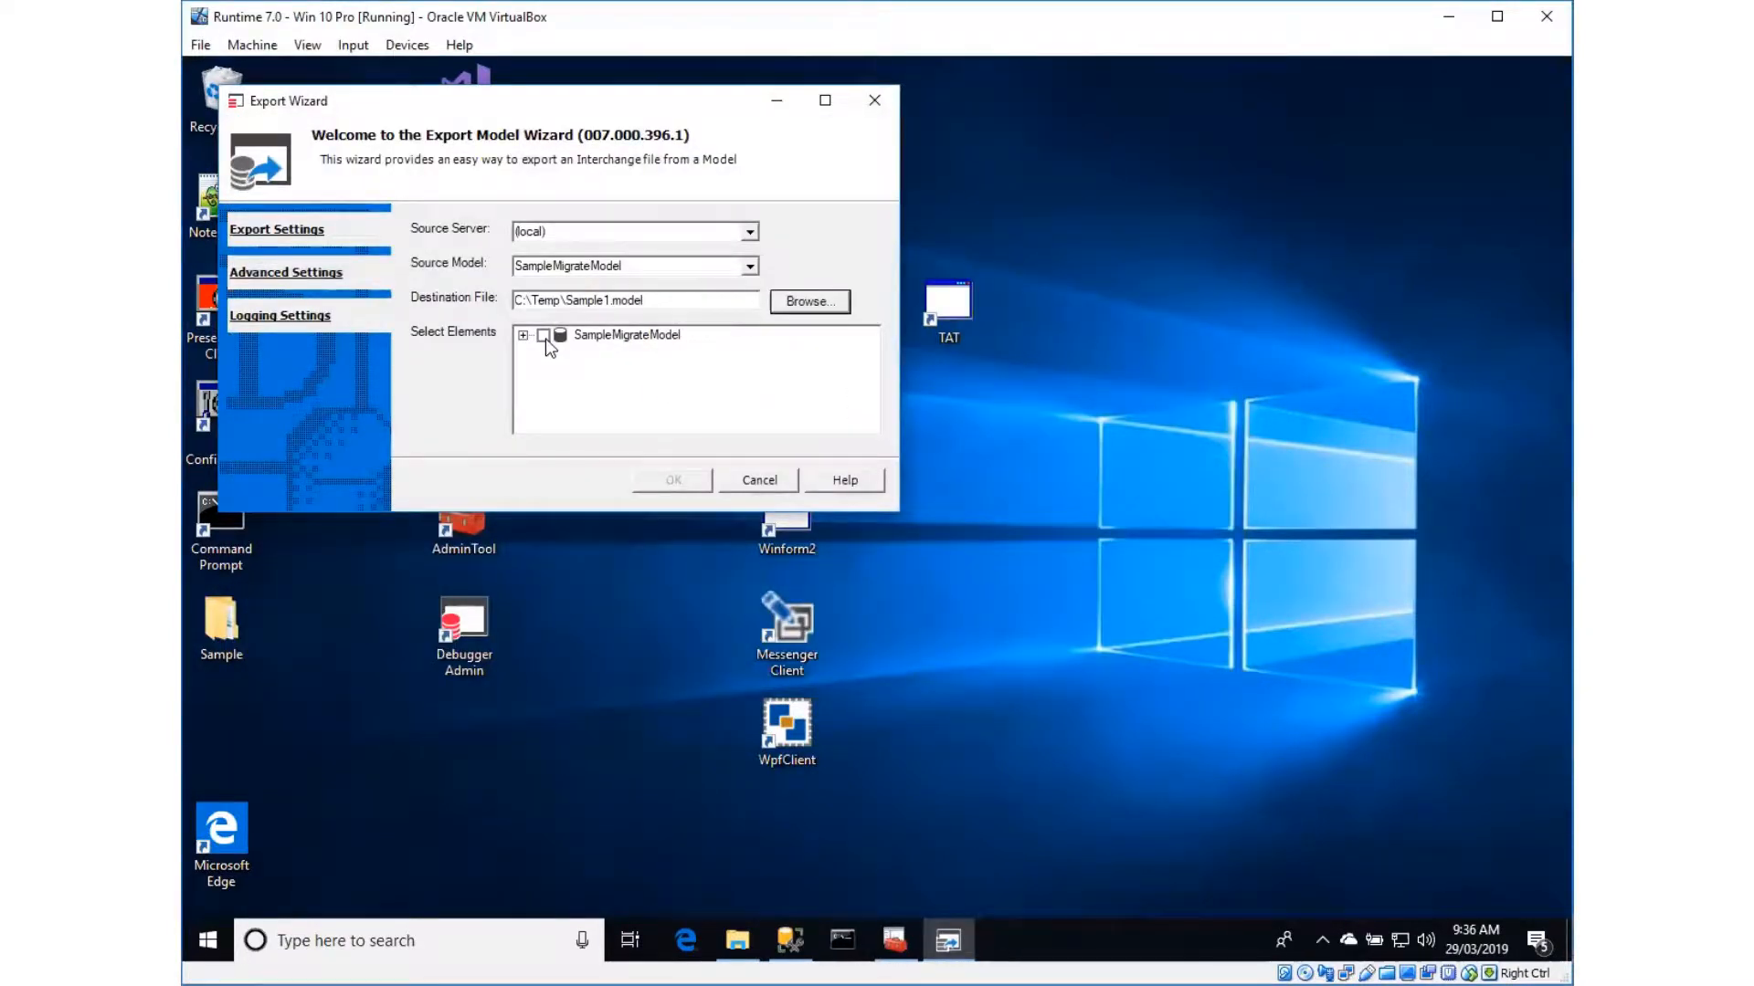
Include the whole SampleMigrateModel with its elements in the export and run it through to completion
{"action": "left_click", "coordinate": [543, 335]}
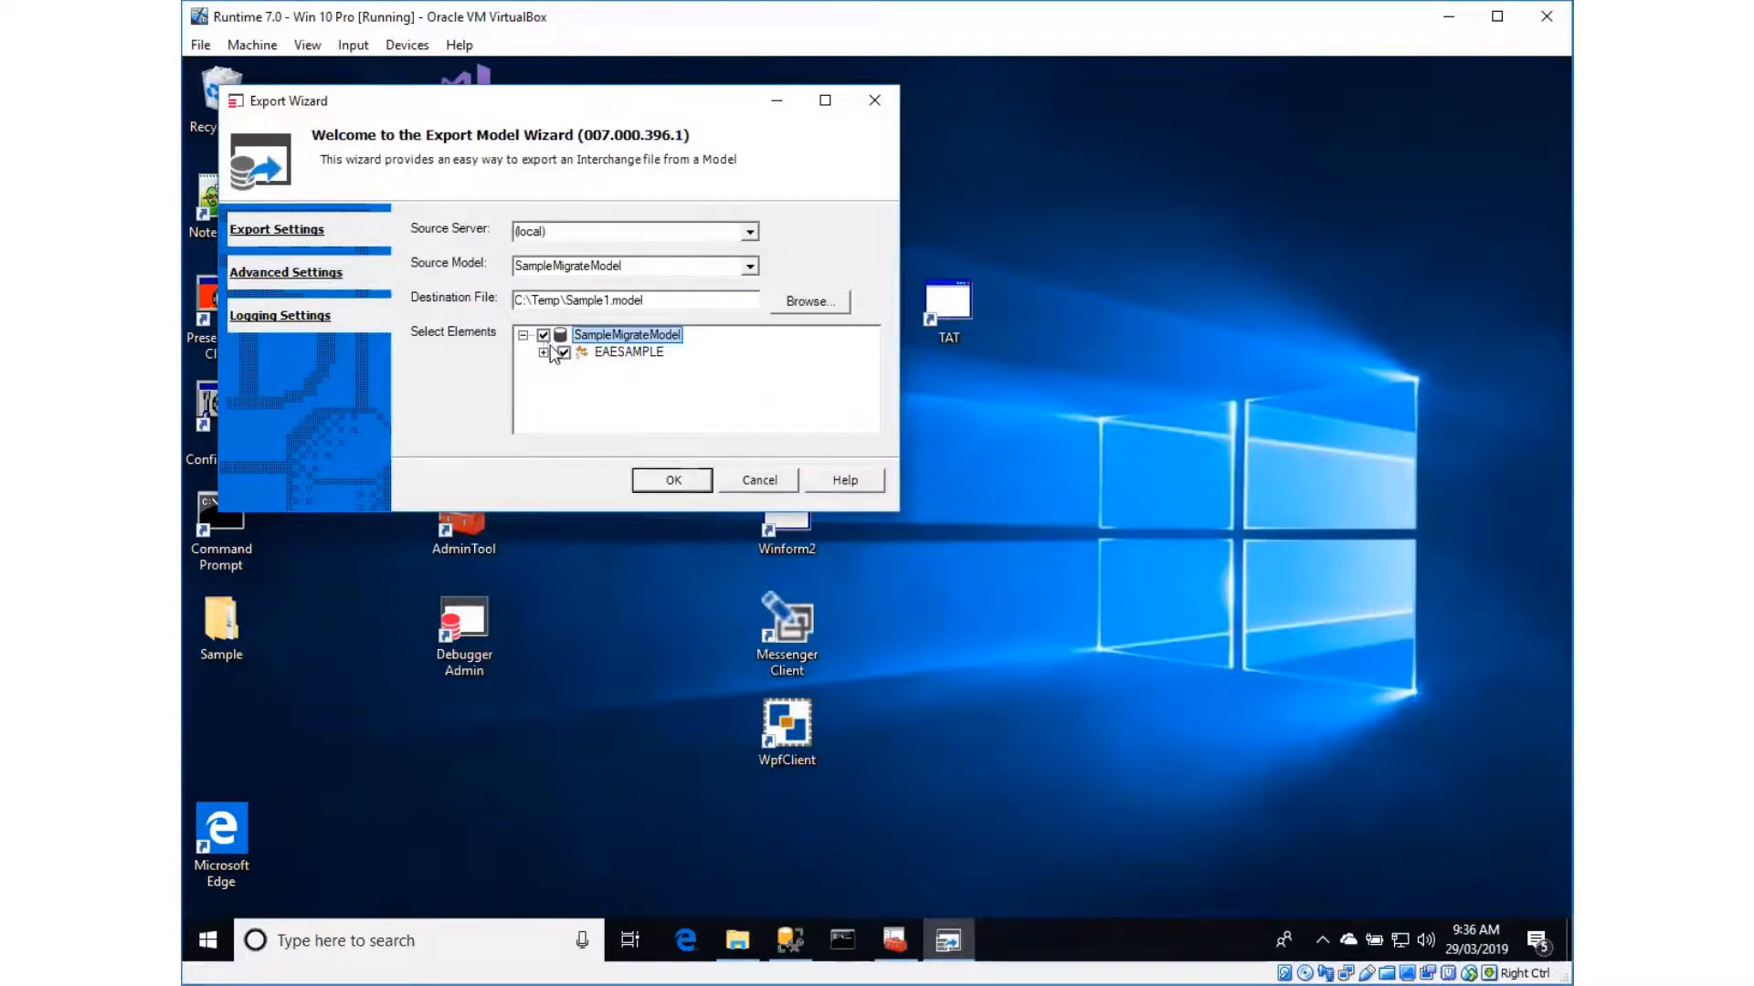
{"action": "left_click", "coordinate": [673, 481]}
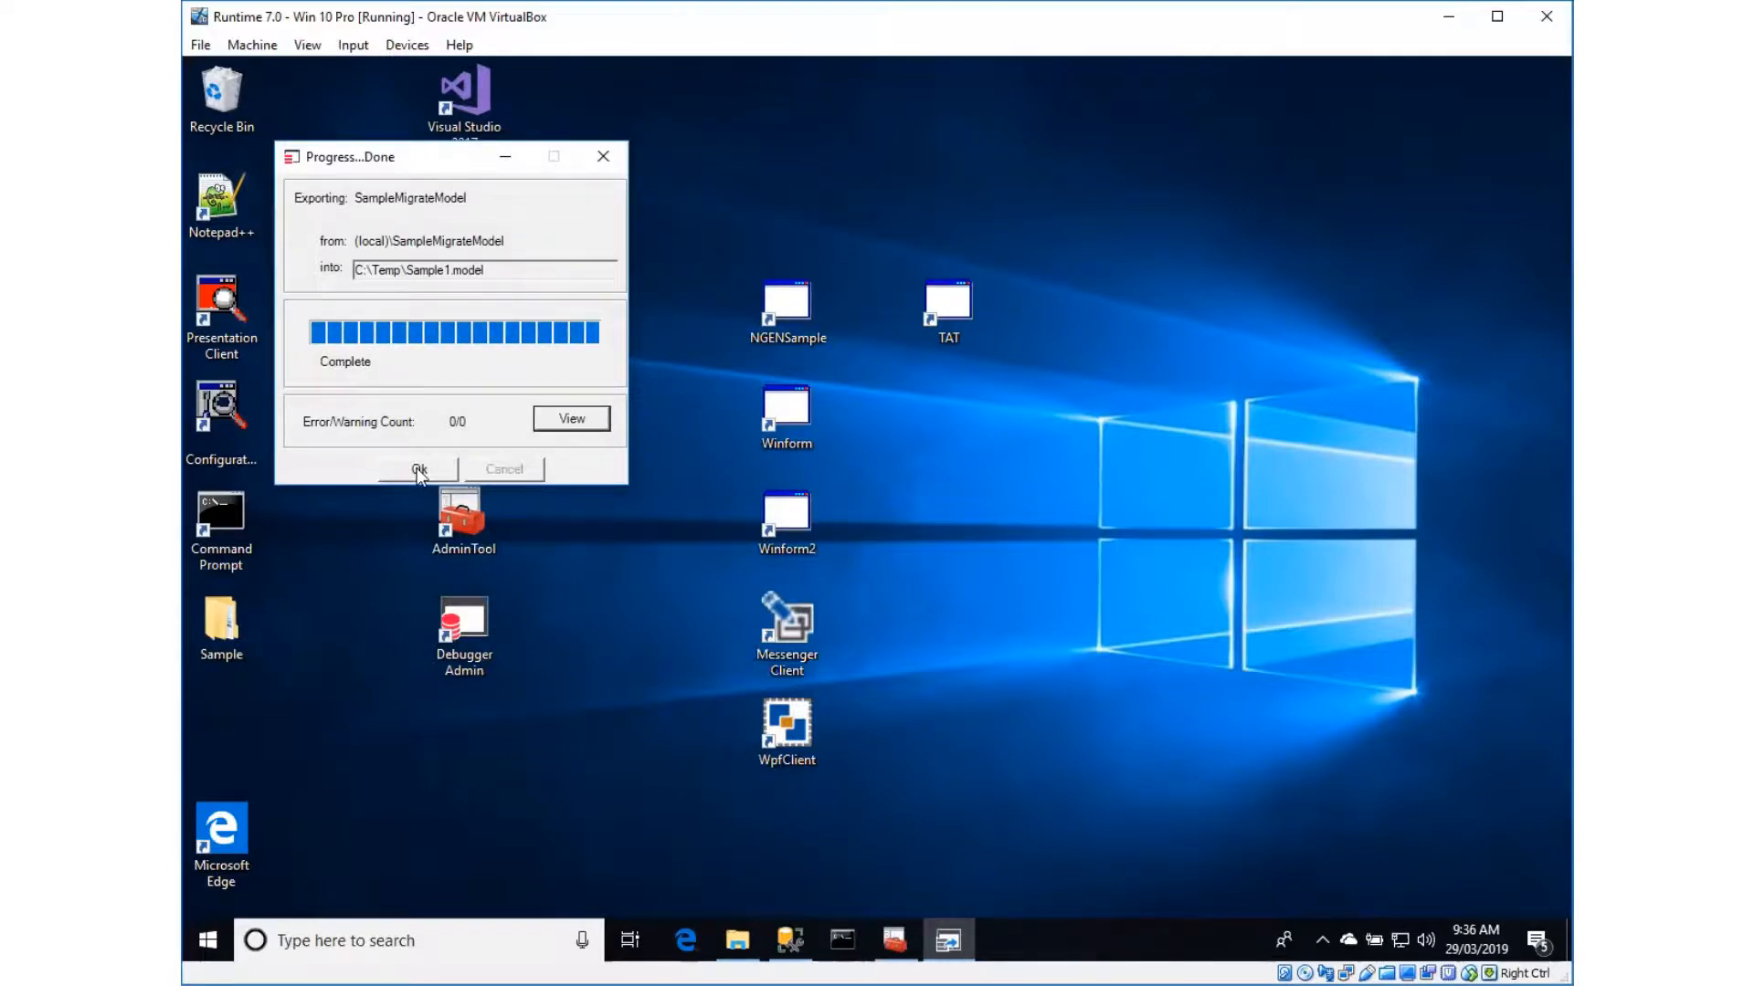
{"action": "left_click", "coordinate": [419, 470]}
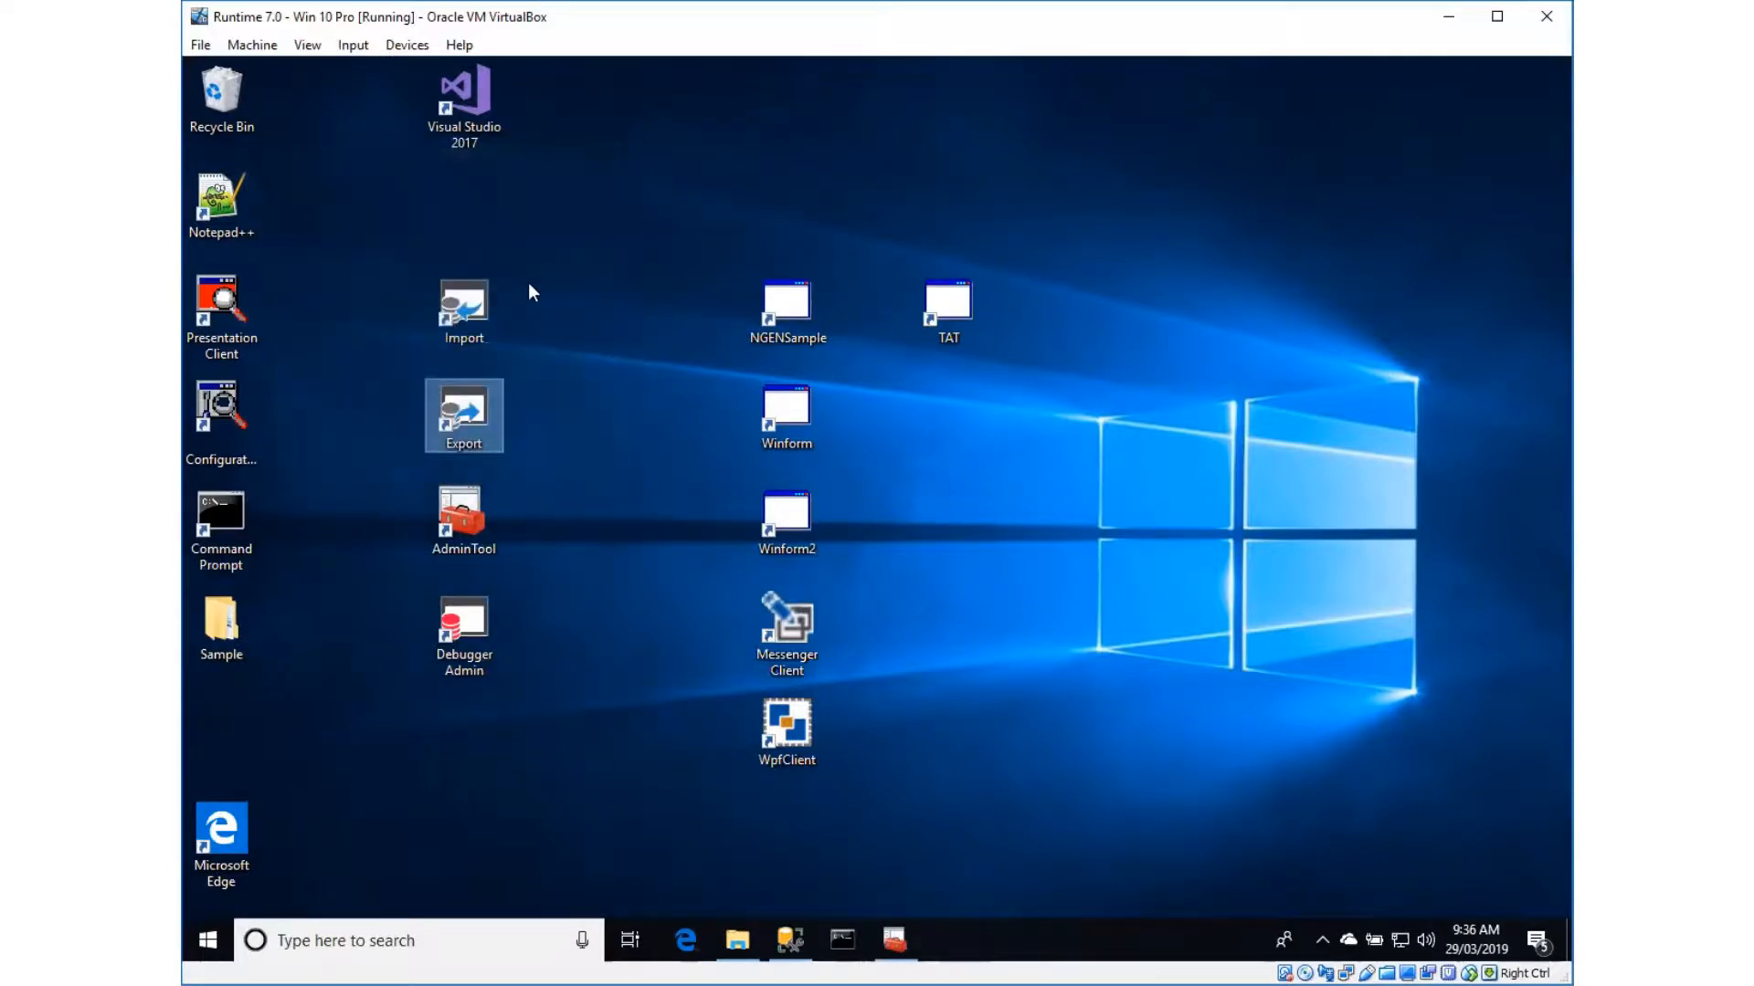
Reopen the Import Wizard and enter Sample1Model as the destination model
{"action": "double_click", "coordinate": [472, 310]}
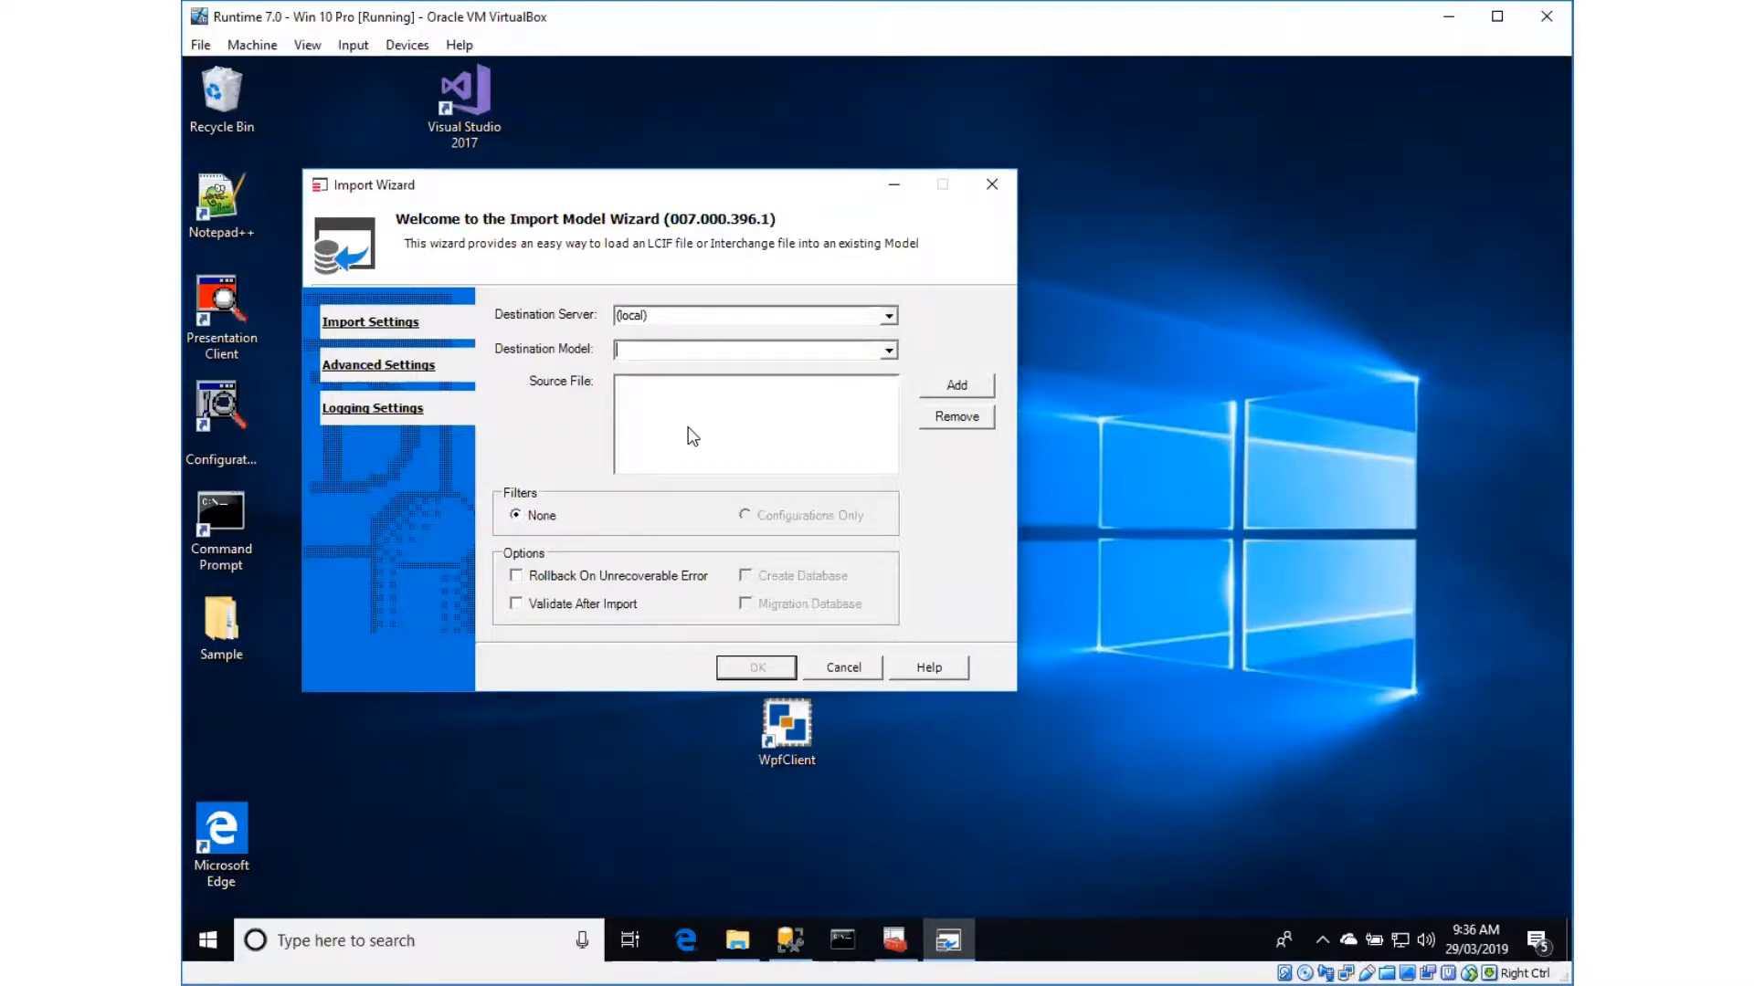
{"action": "type", "text": "Sample1Model"}
Add Sample1.model from C:\Temp as the source file and run the import into Sample1Model
{"action": "left_click", "coordinate": [959, 391]}
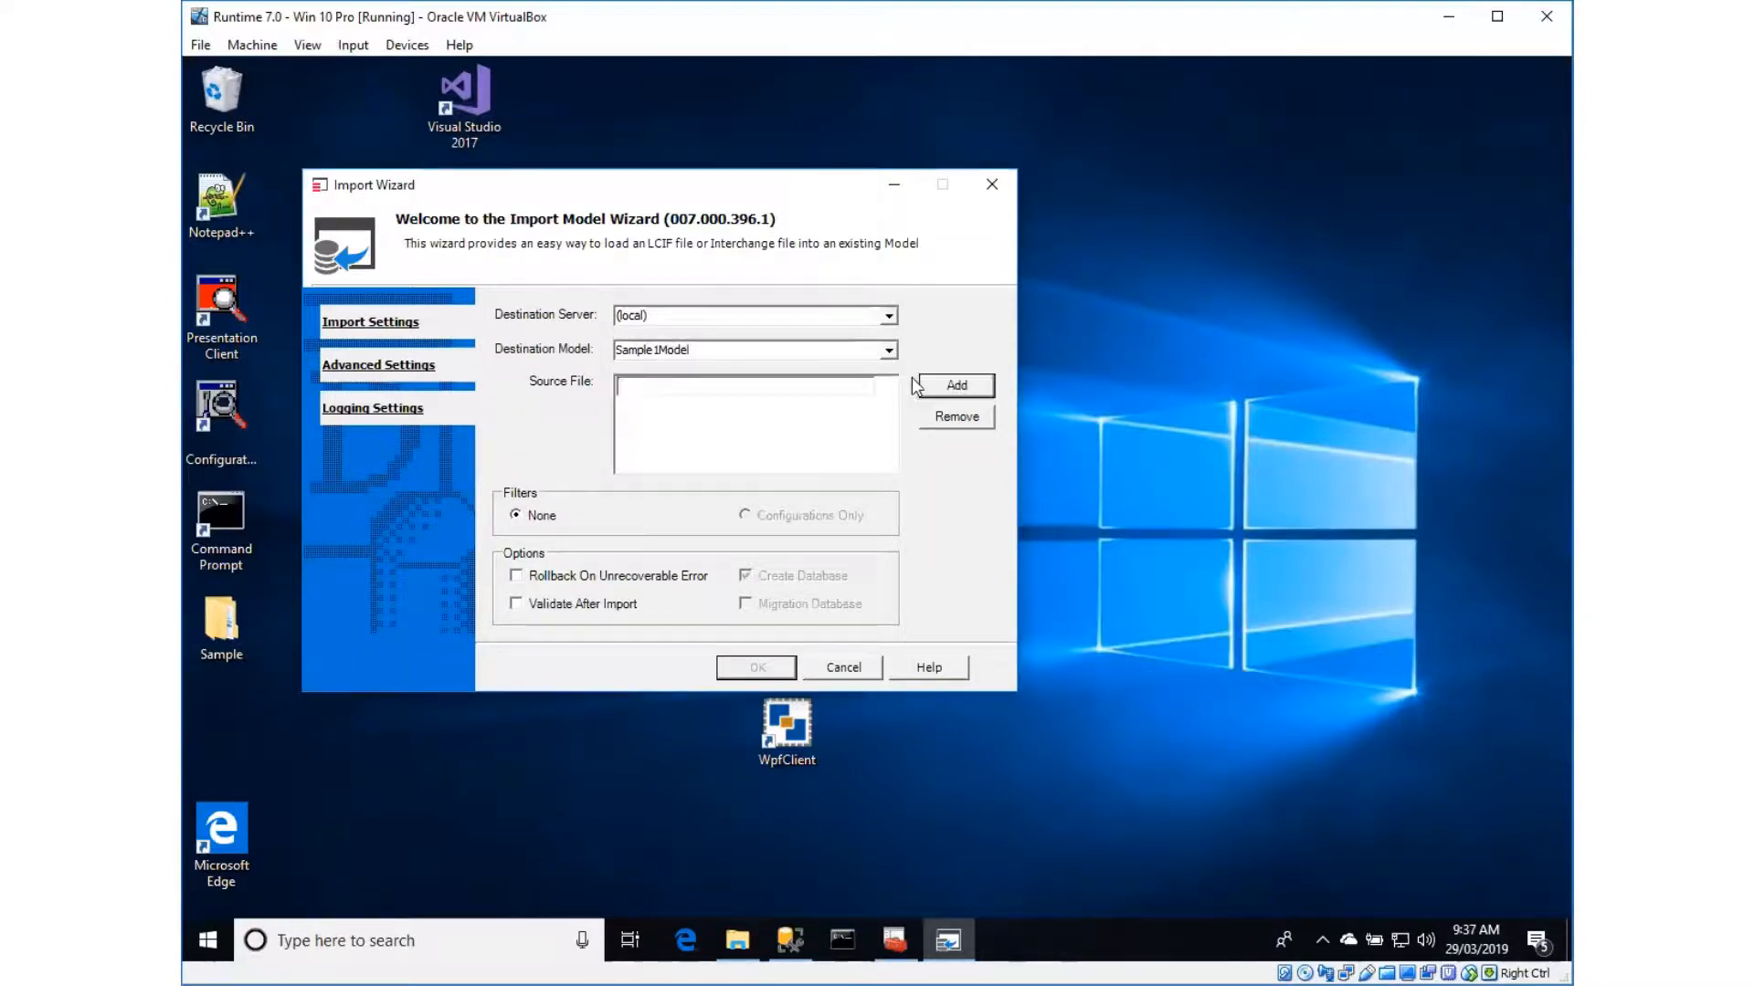
{"action": "left_click", "coordinate": [883, 387]}
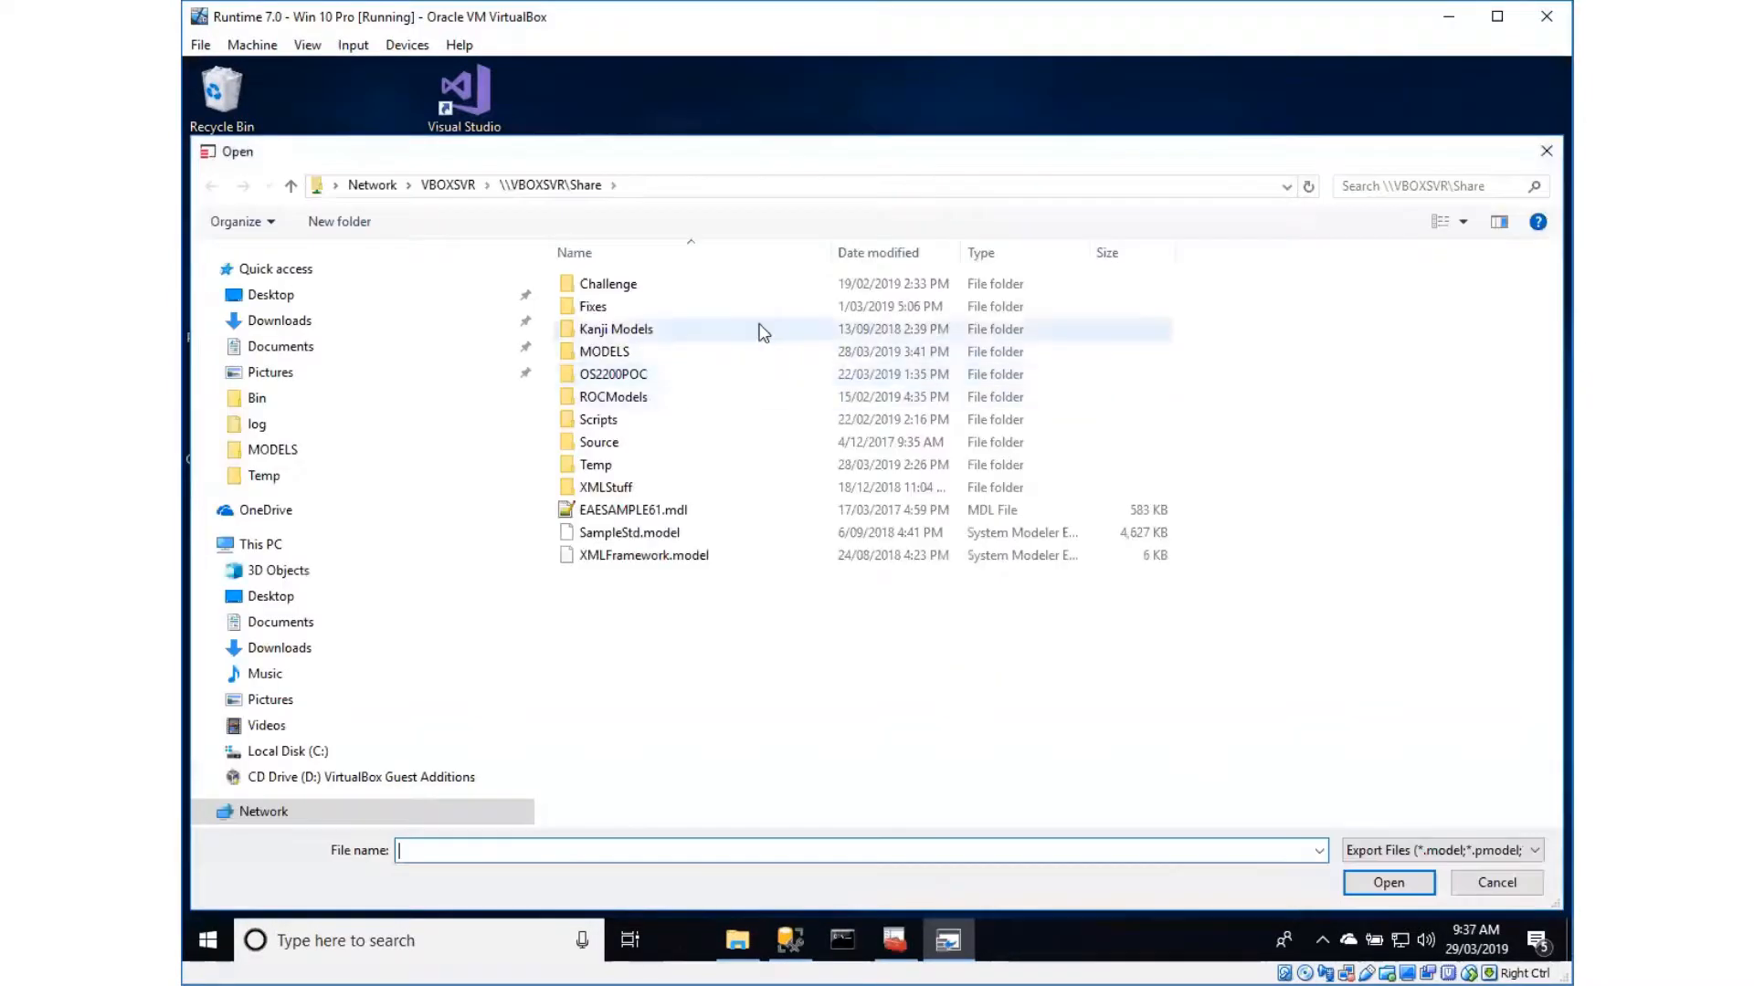
{"action": "left_click", "coordinate": [211, 683]}
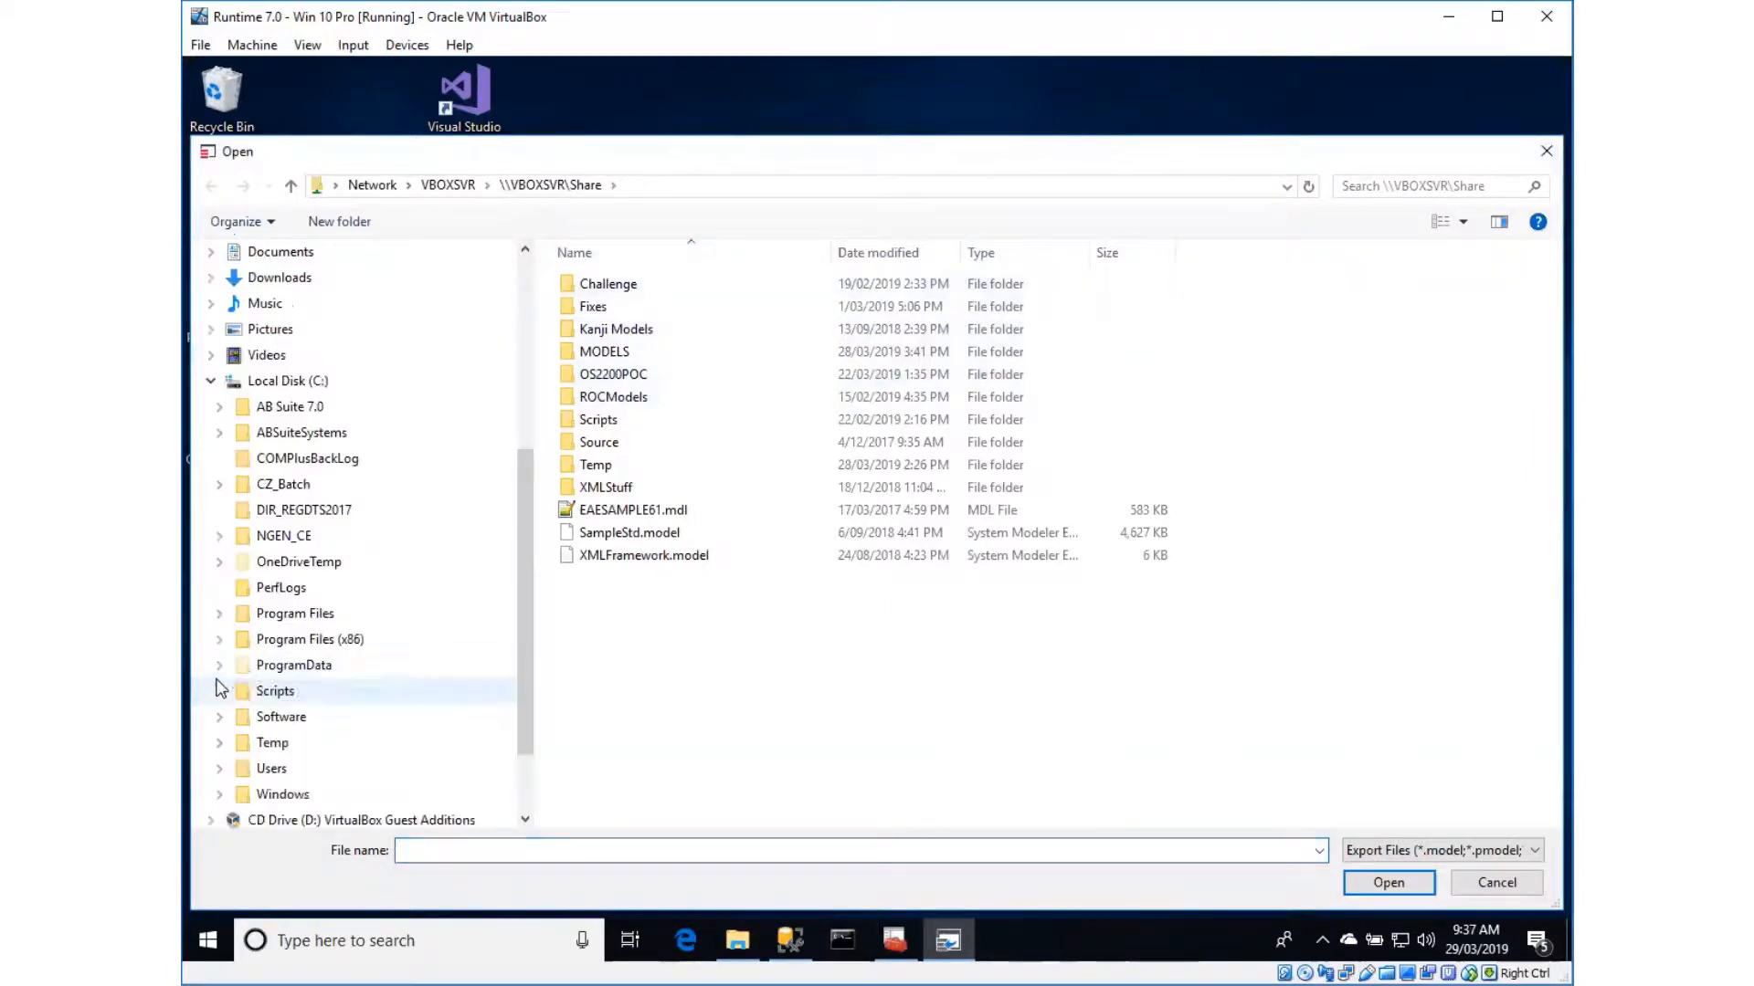
{"action": "left_click", "coordinate": [273, 744]}
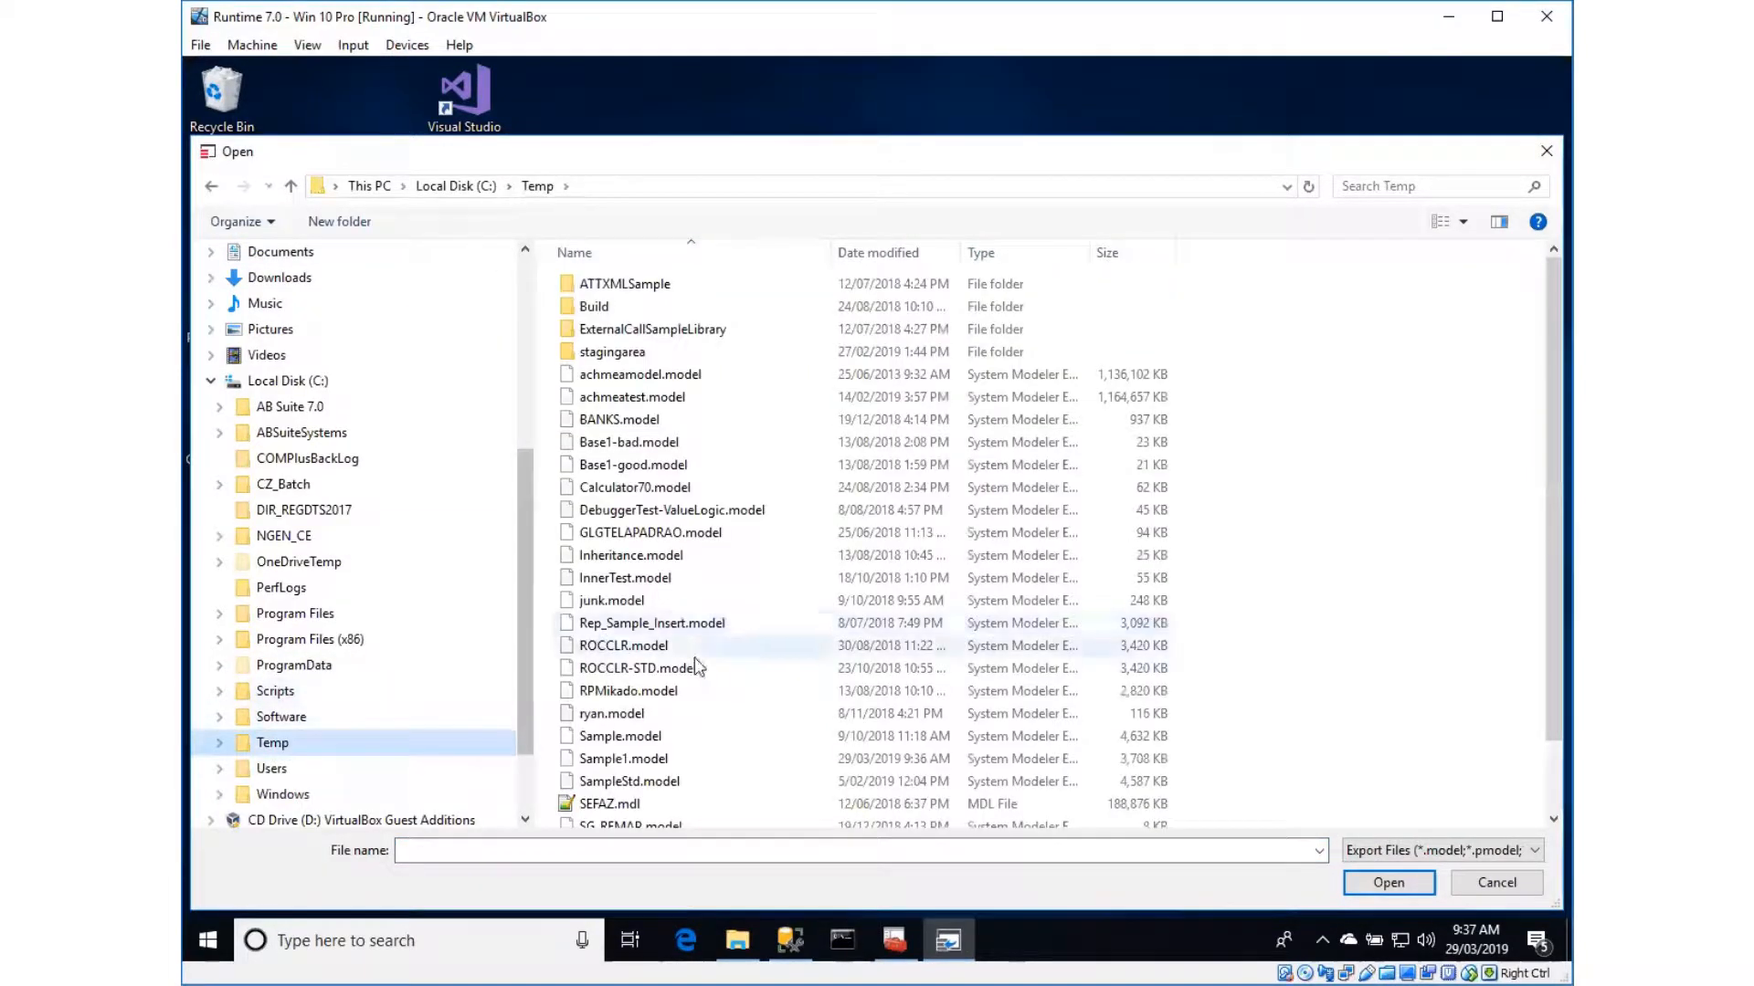
{"action": "left_click", "coordinate": [627, 762]}
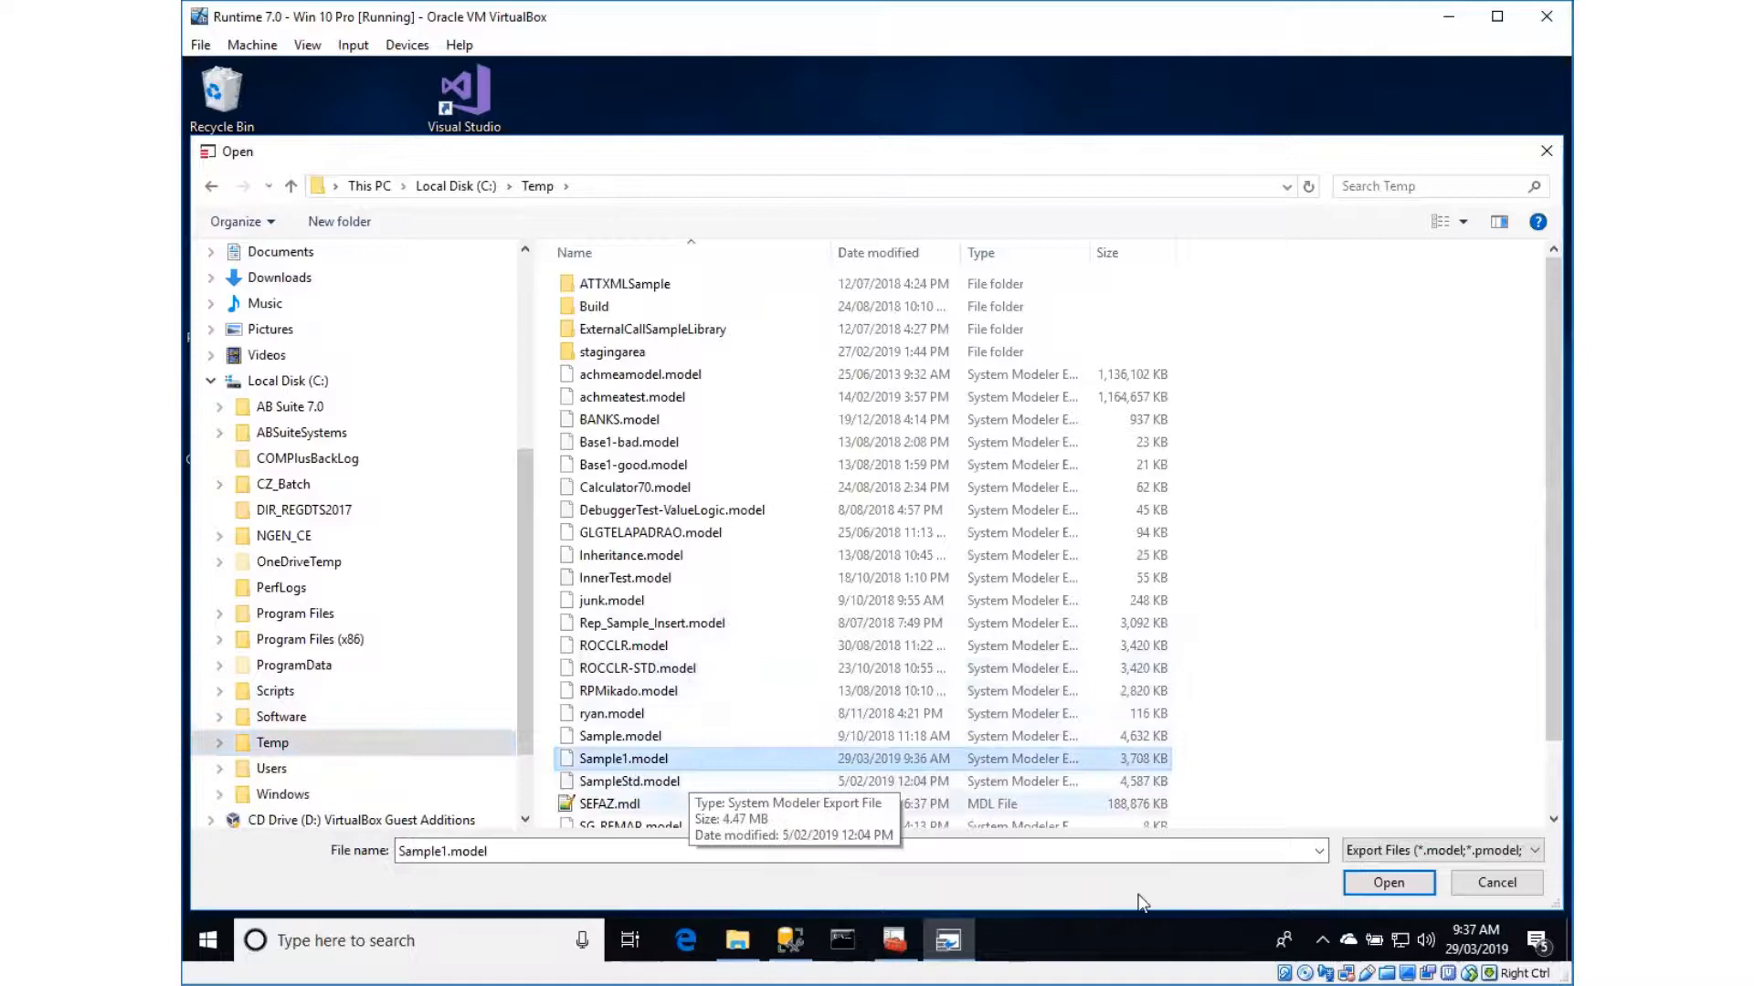
{"action": "left_click", "coordinate": [1386, 882]}
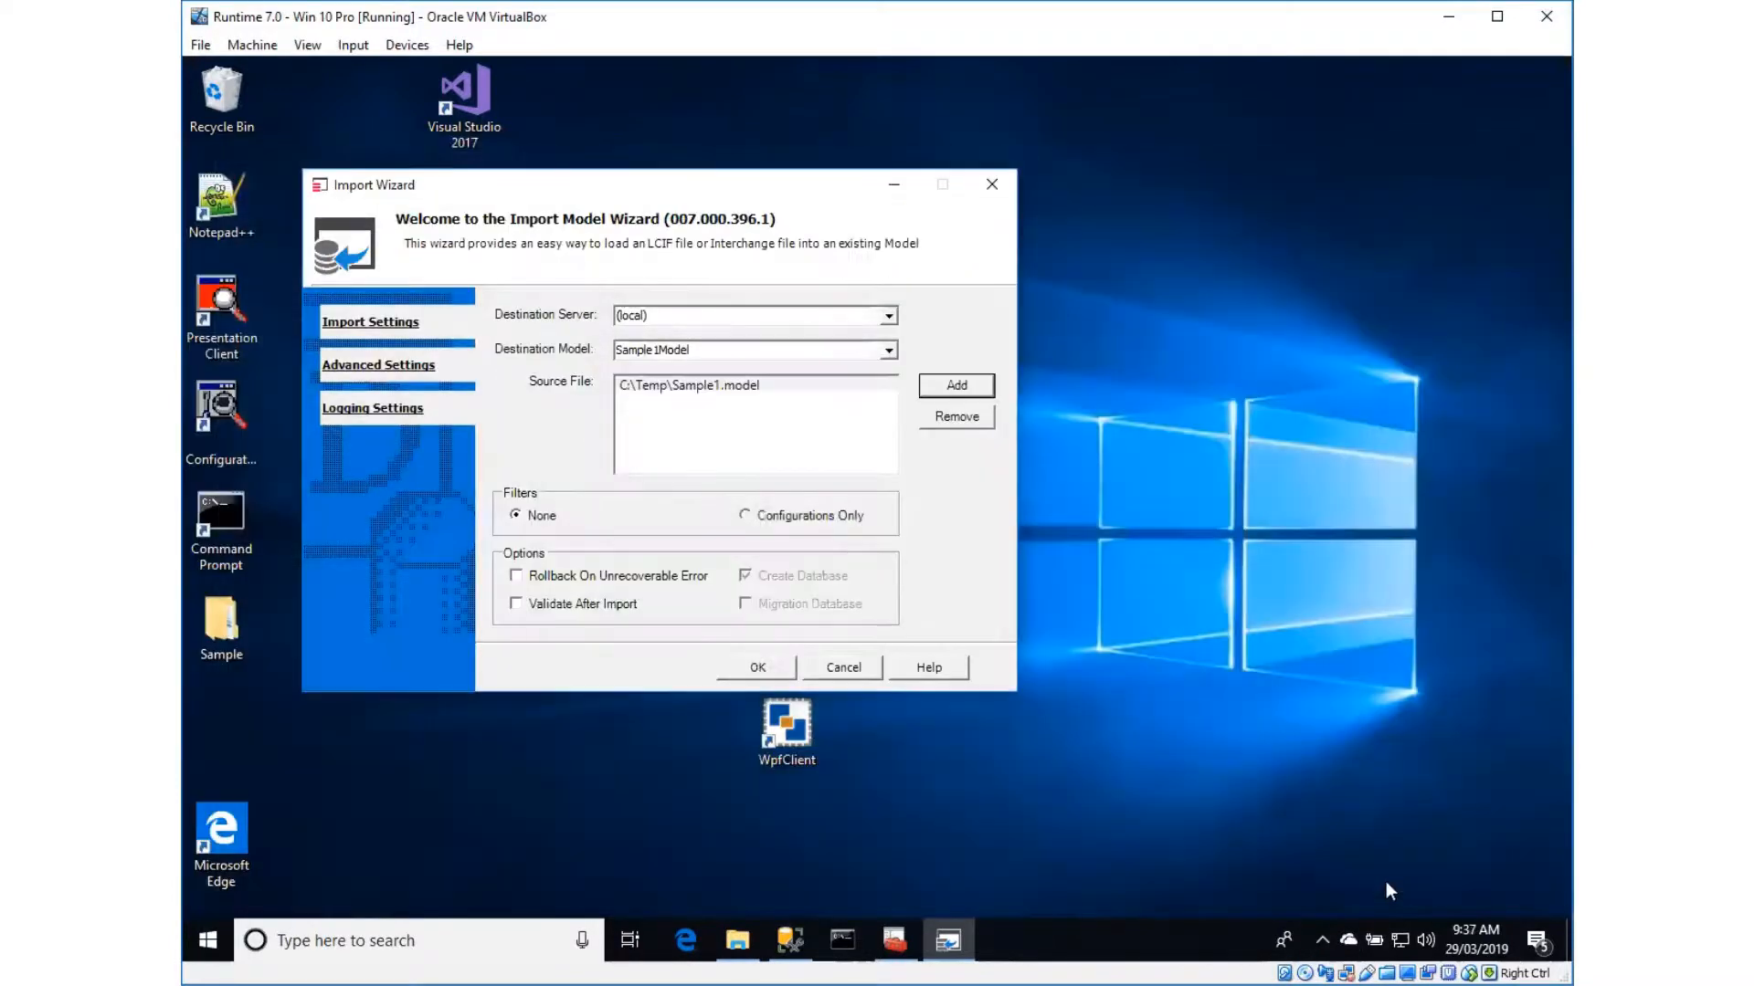
{"action": "left_click", "coordinate": [760, 666]}
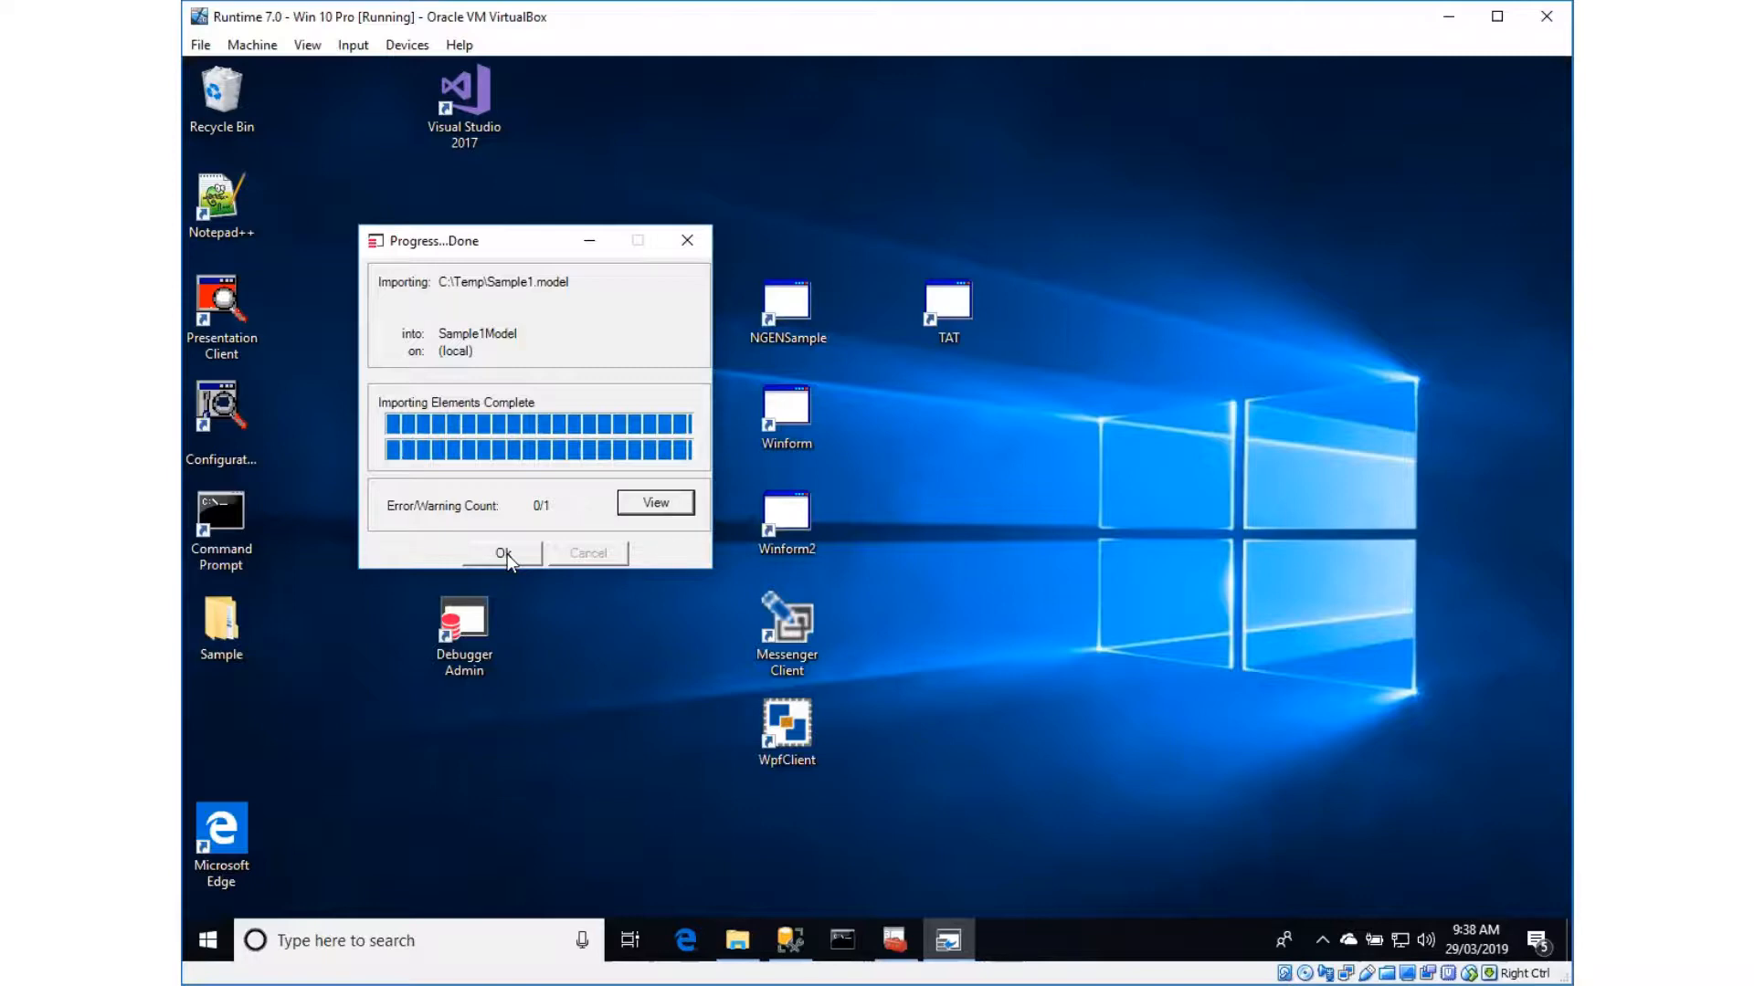
{"action": "left_click", "coordinate": [503, 554]}
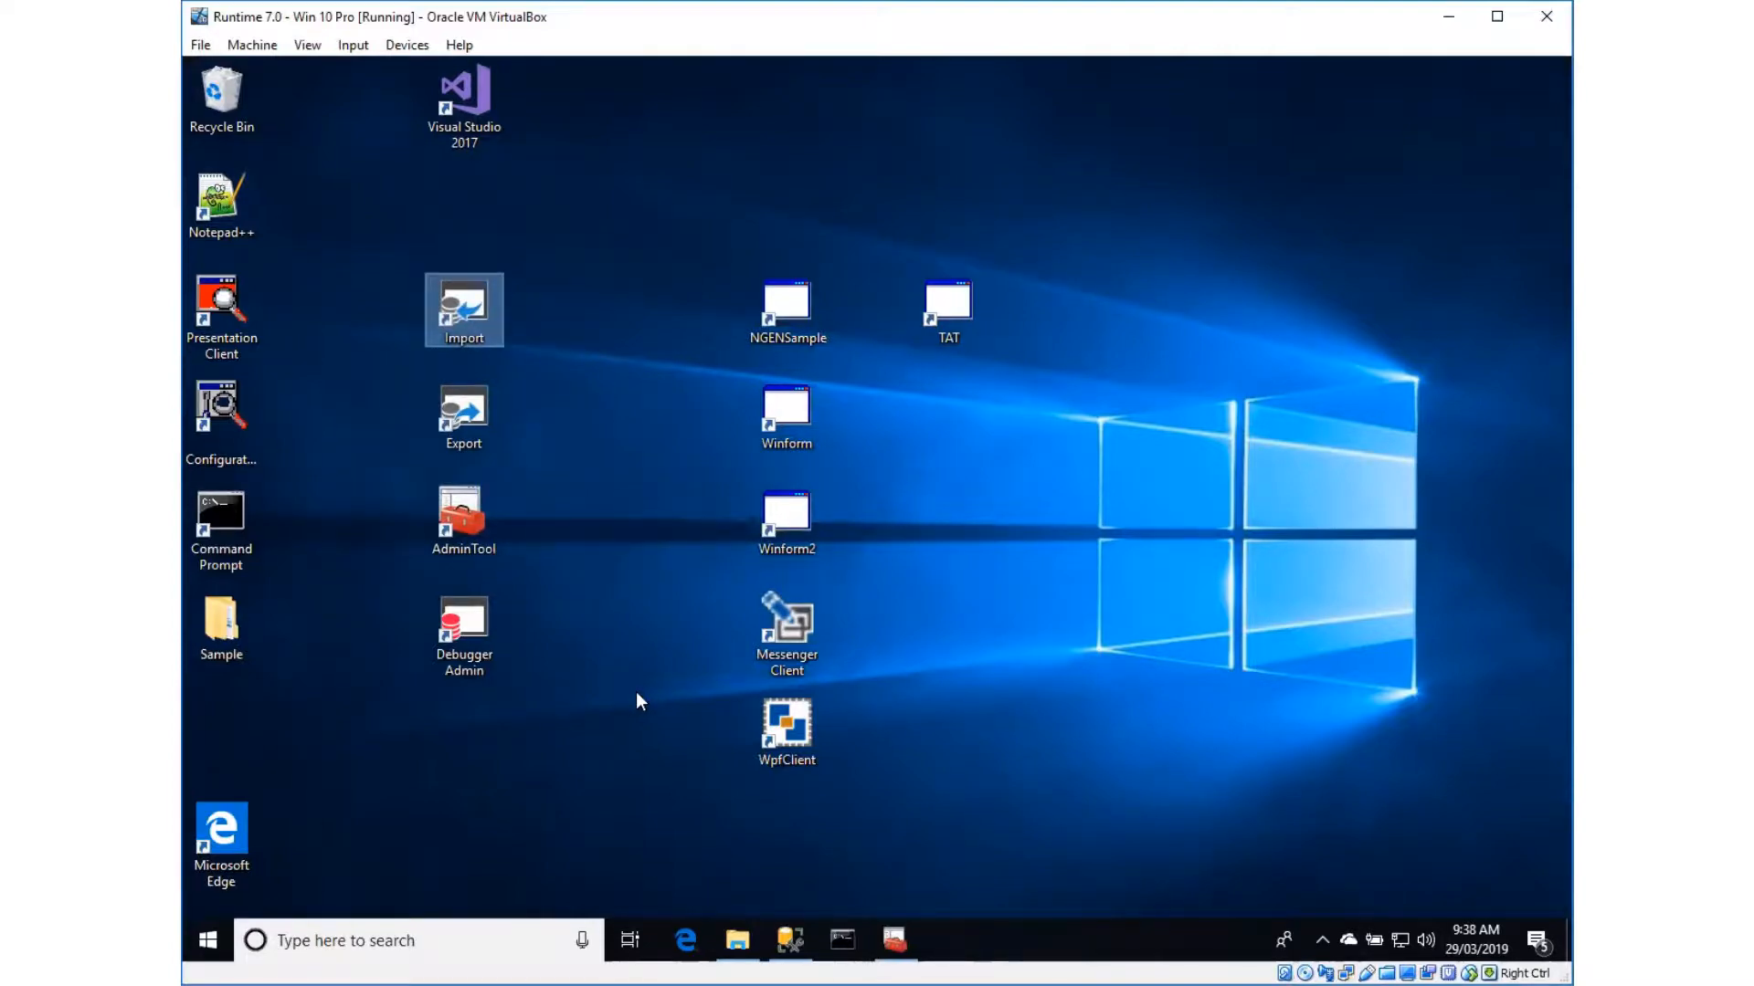
Launch Visual Studio 2017 with administrator permission and close the Output window
{"action": "double_click", "coordinate": [477, 91]}
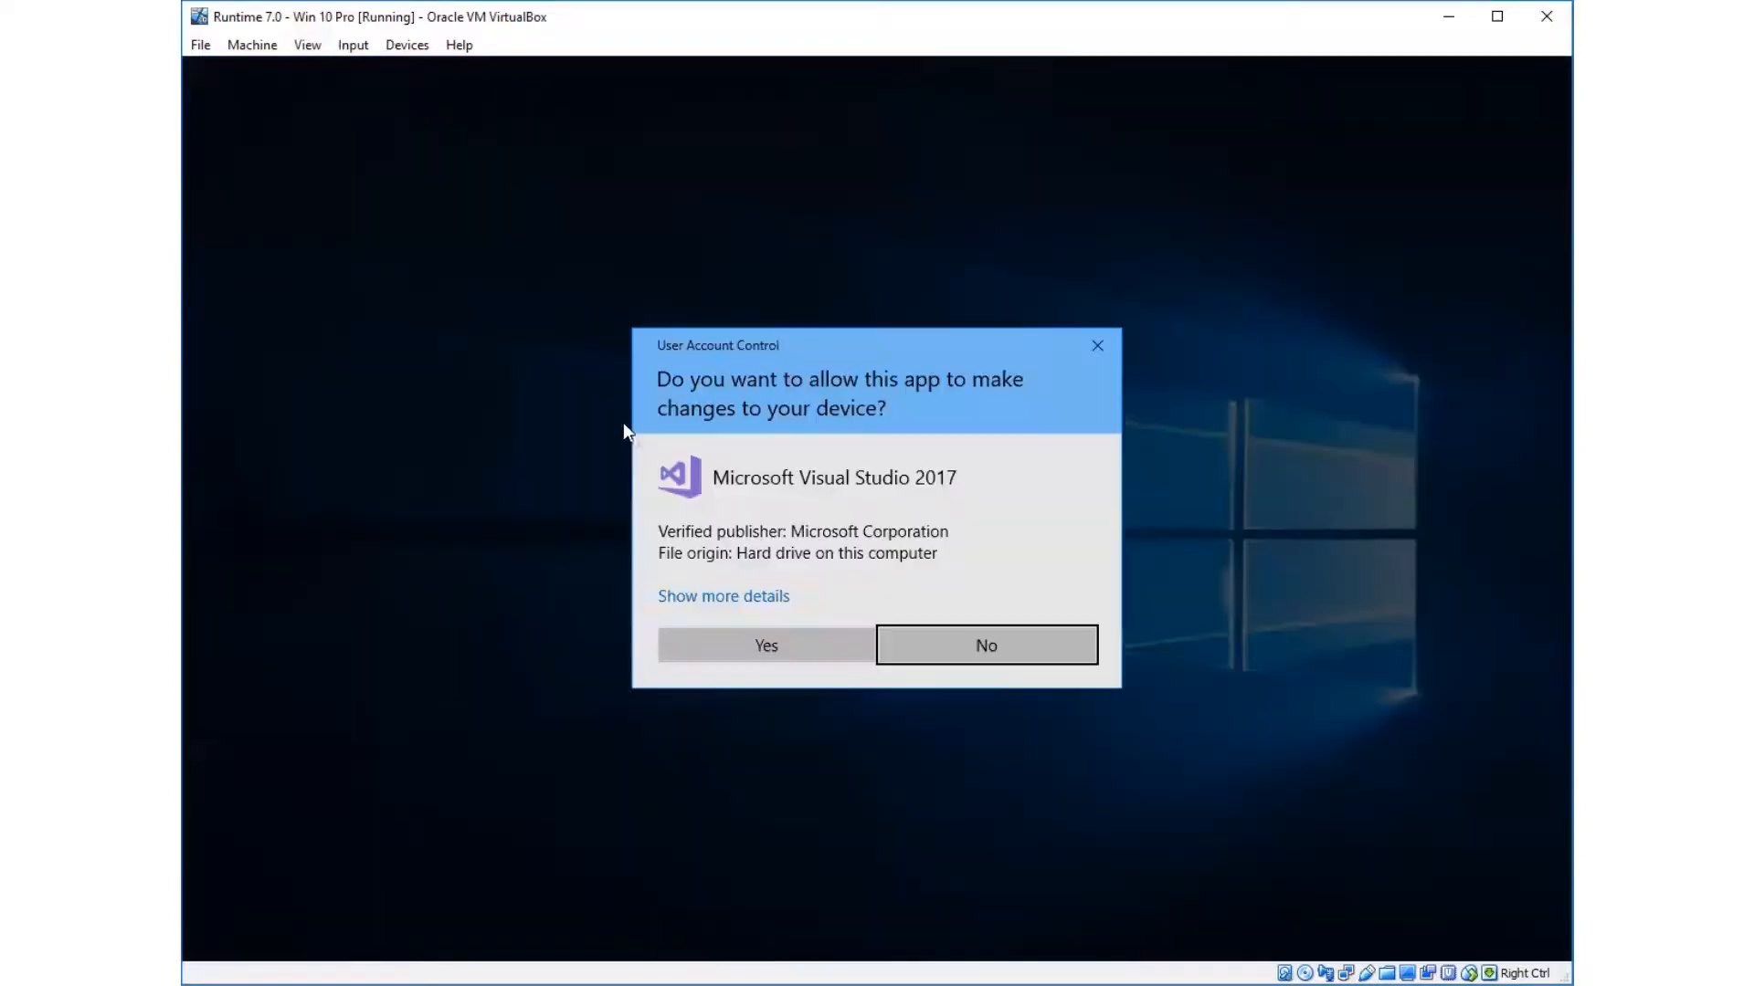
{"action": "left_click", "coordinate": [826, 646]}
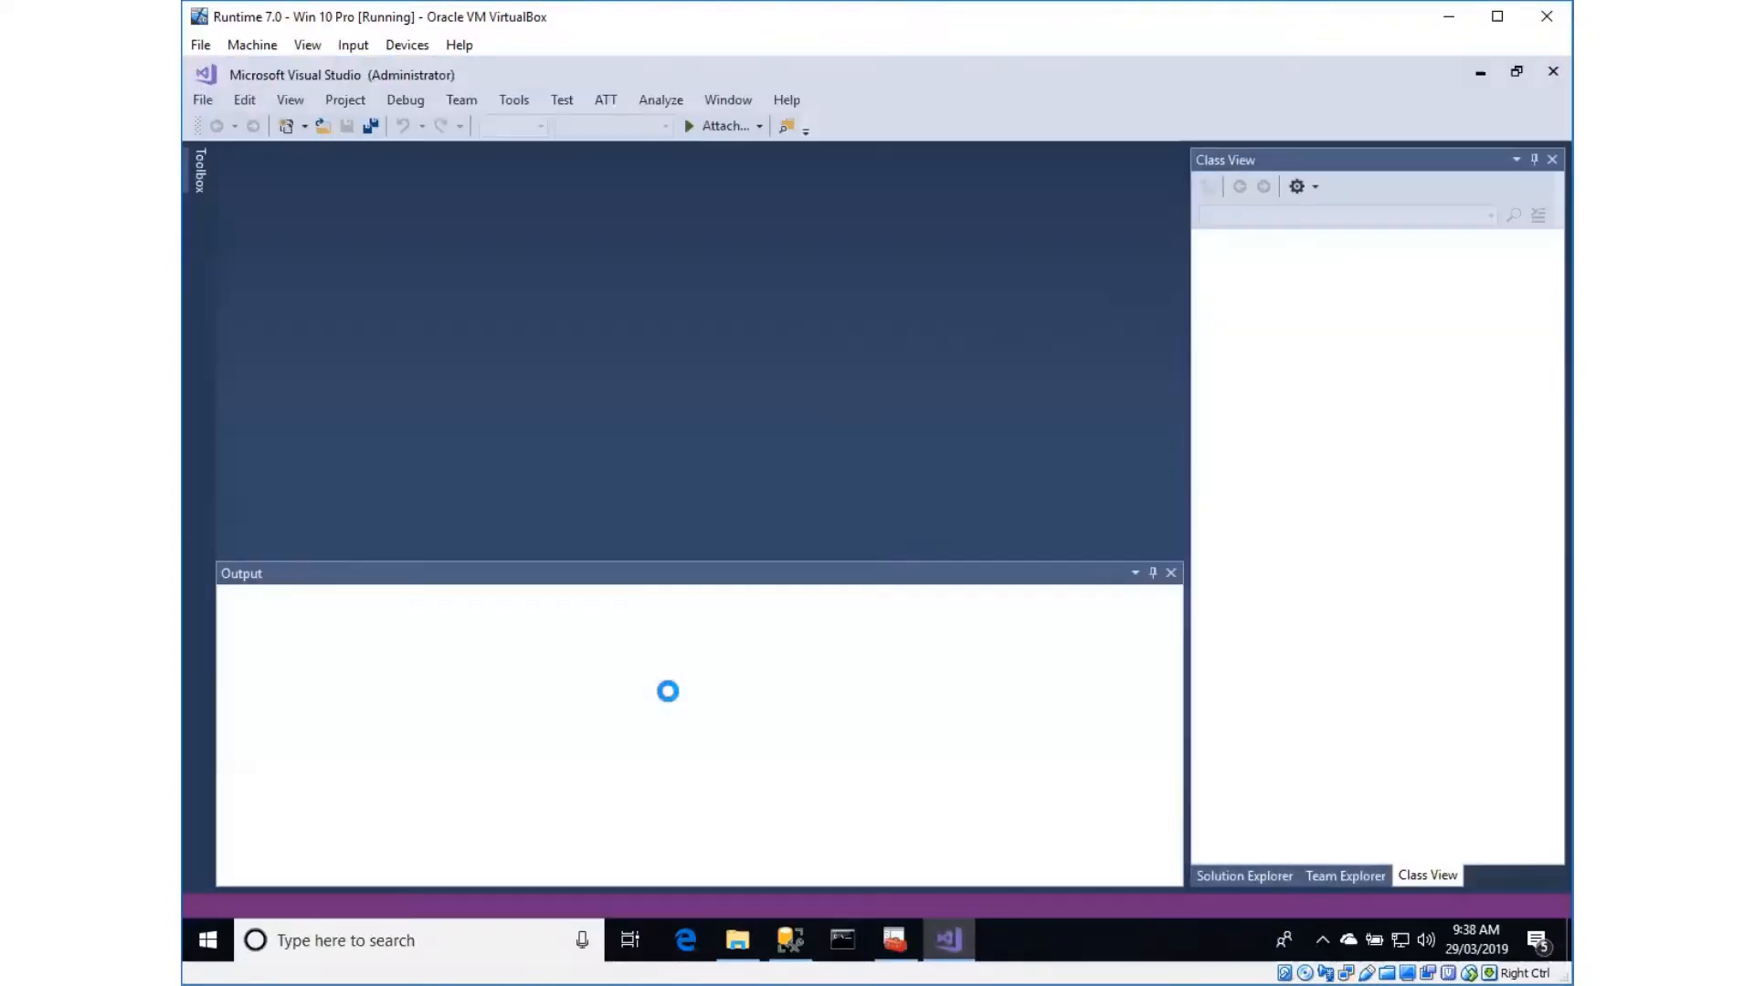
{"action": "left_click", "coordinate": [1170, 573]}
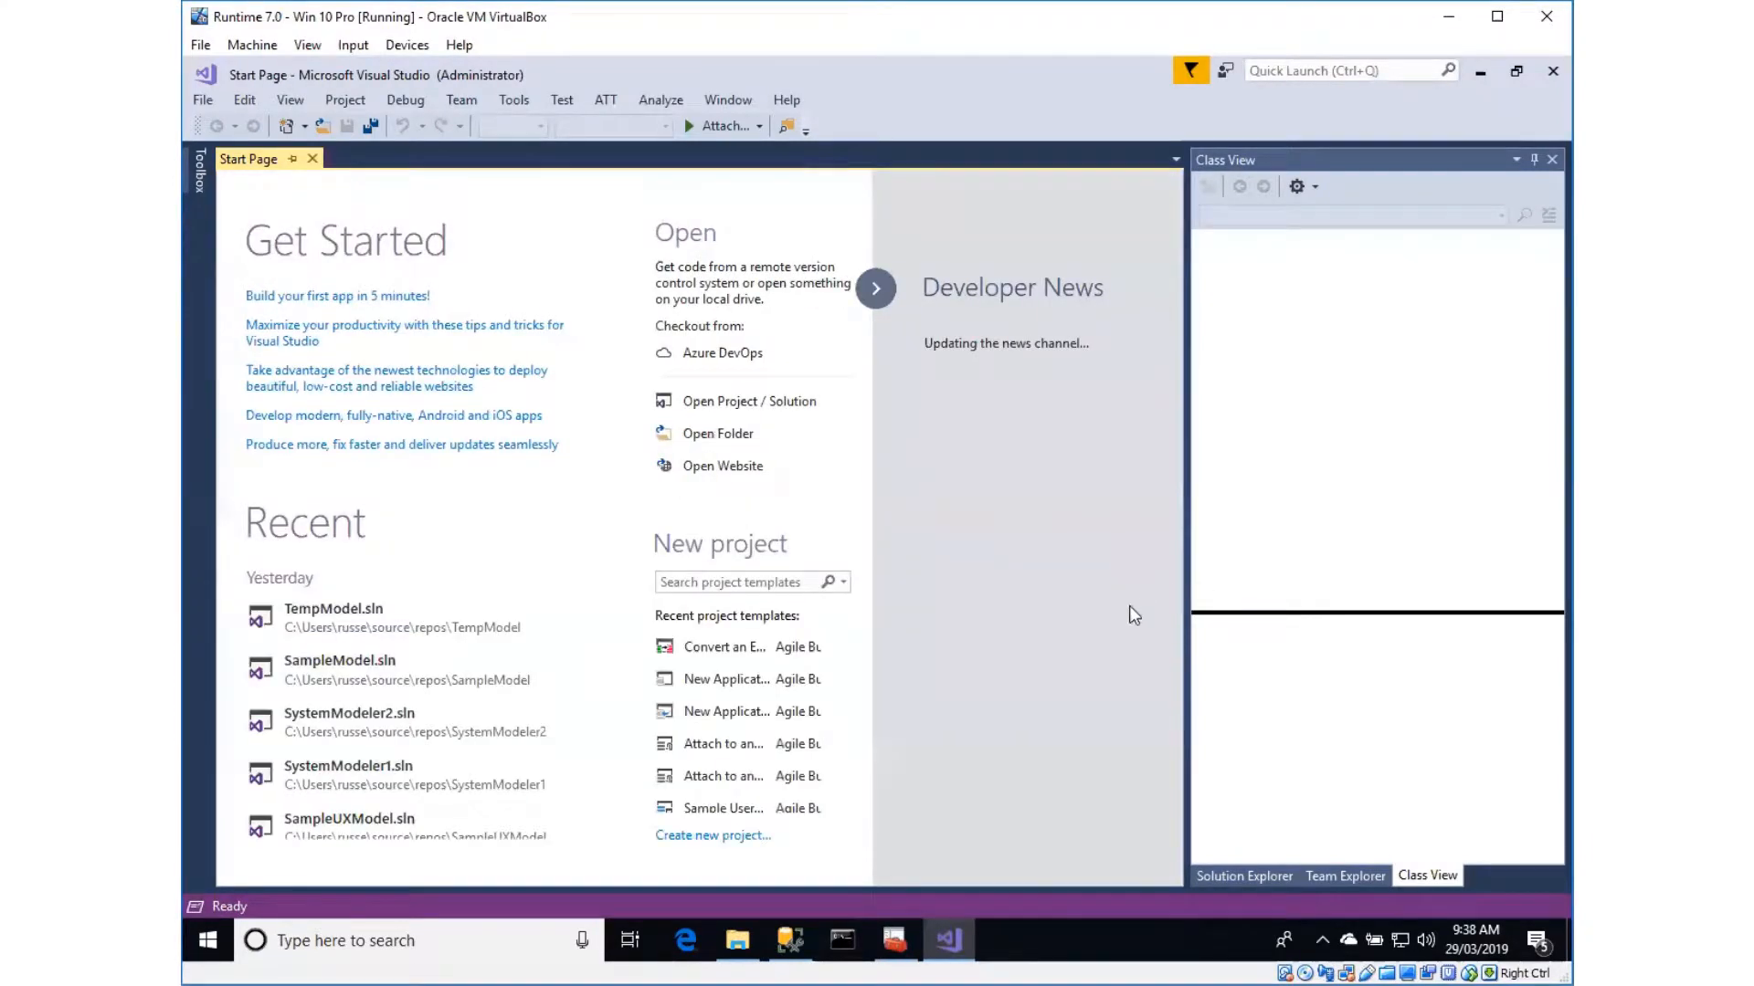
Create a new Agile Business Suite project named SystemModeler3 from the Attach to an Existing Model template
{"action": "left_click", "coordinate": [701, 835]}
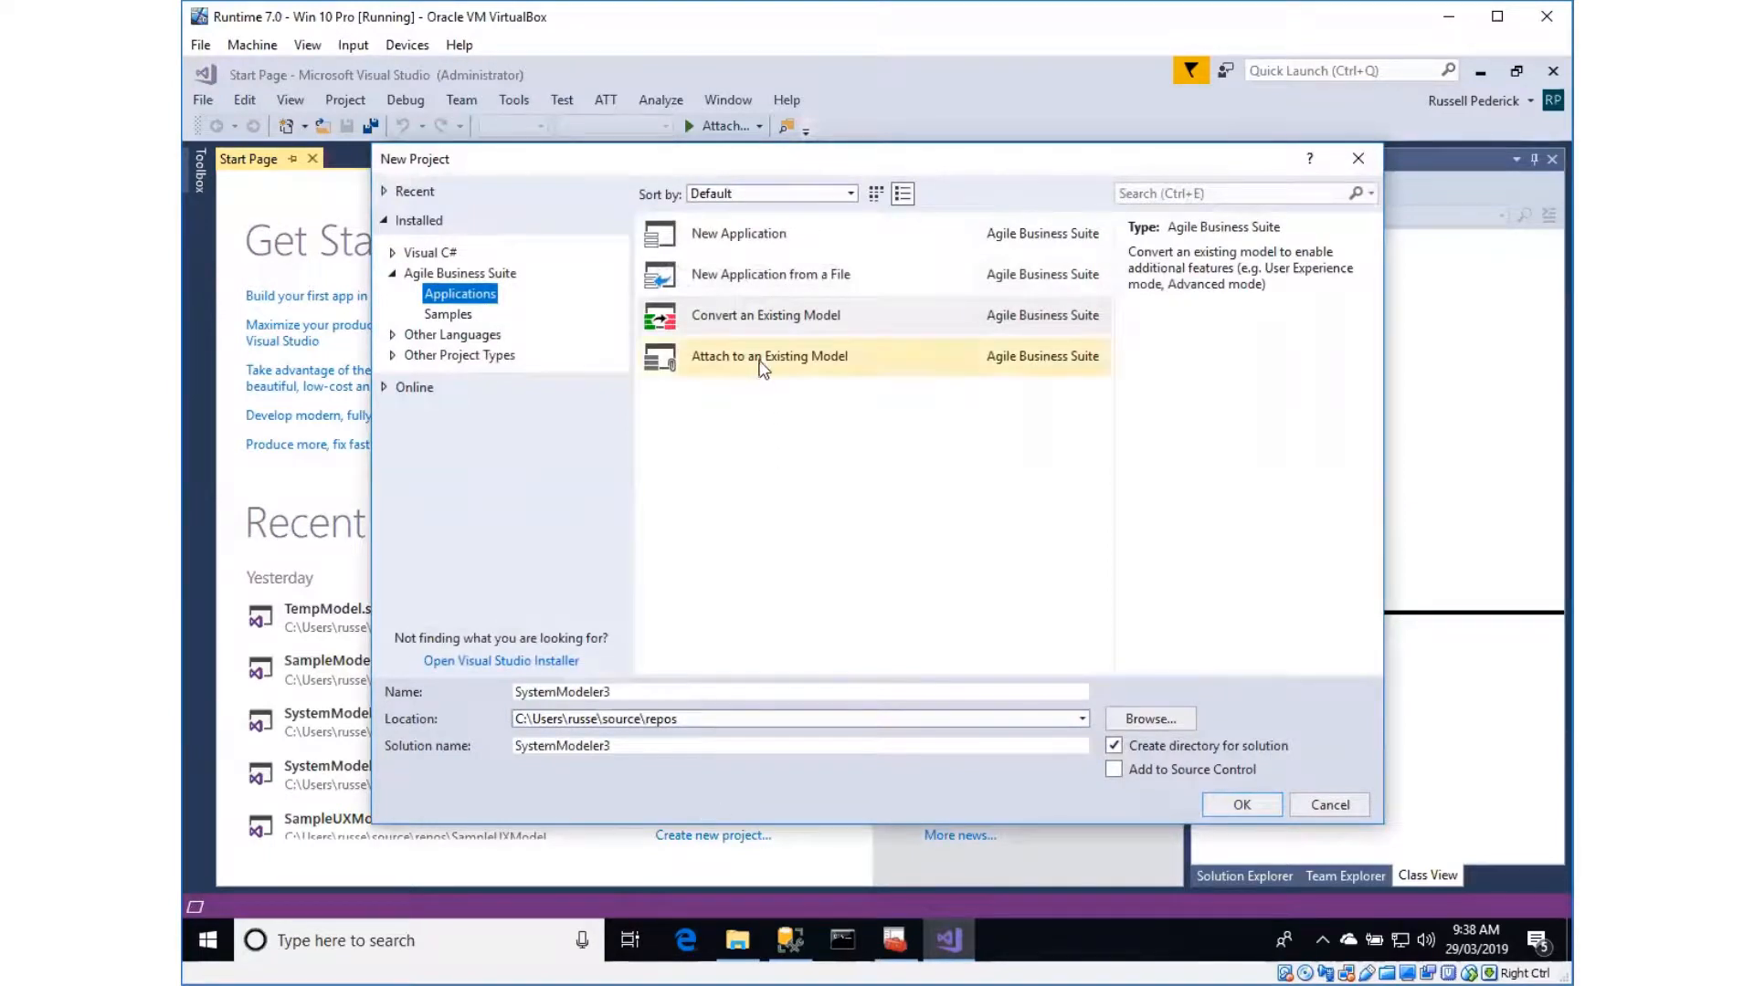
{"action": "left_click", "coordinate": [763, 367]}
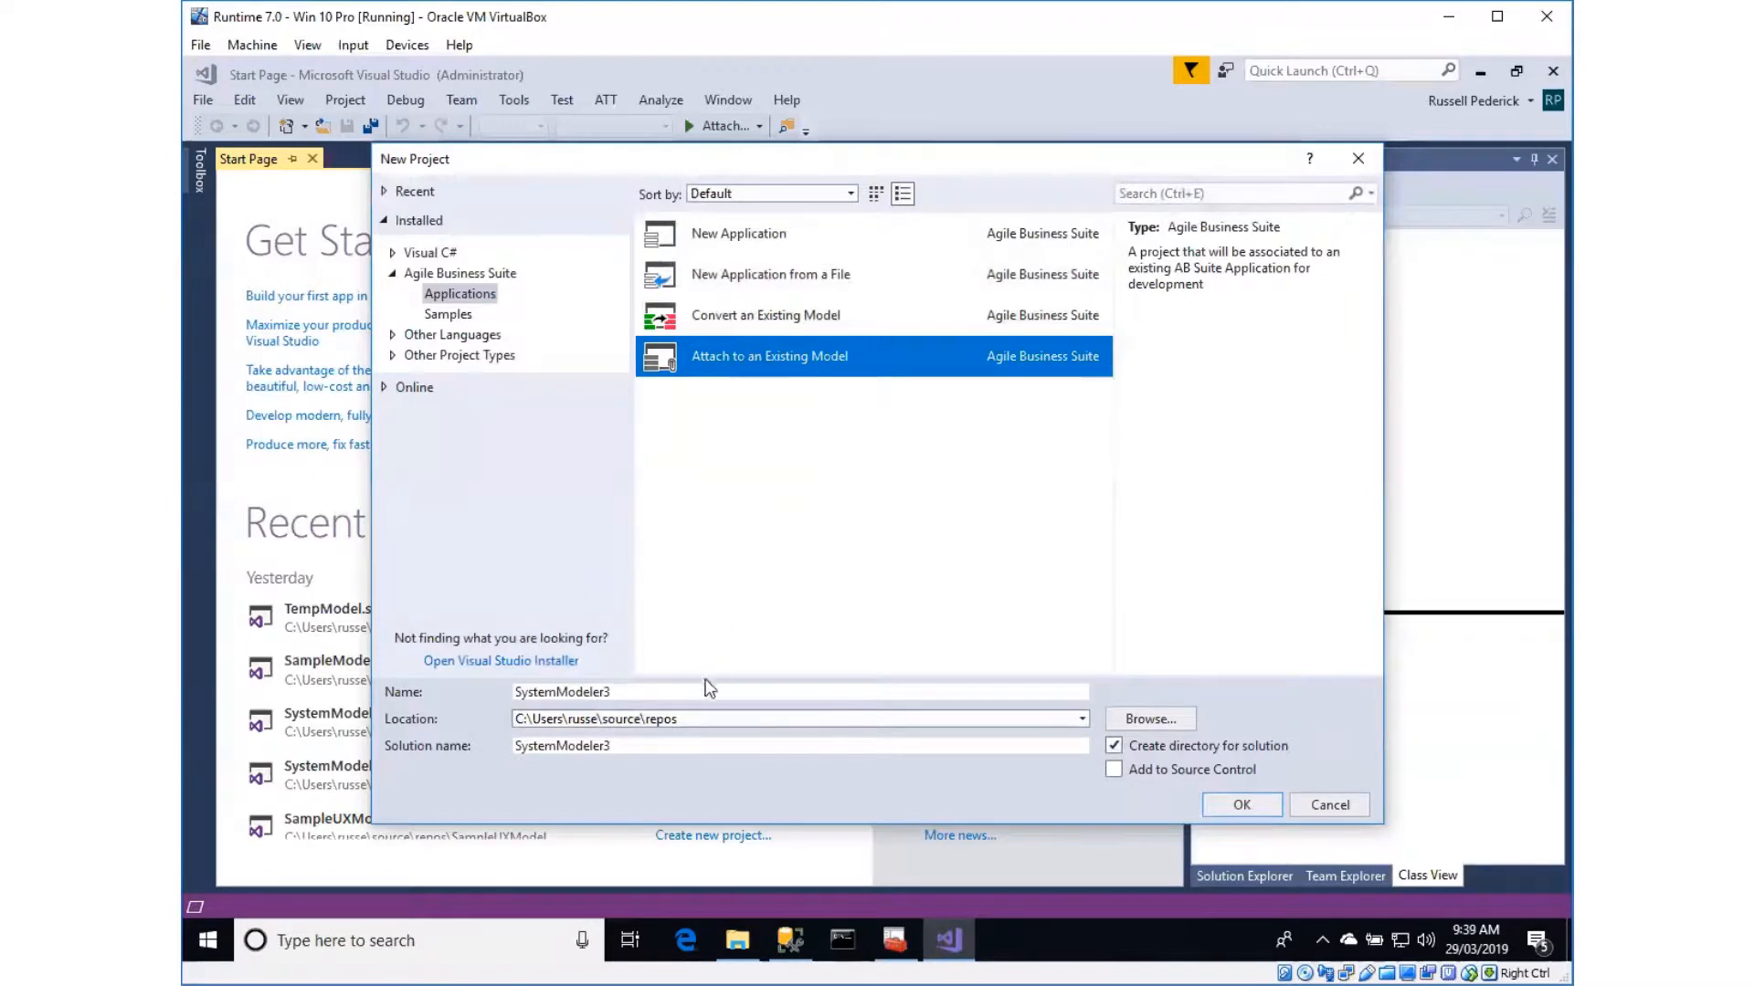
{"action": "left_click", "coordinate": [1244, 805]}
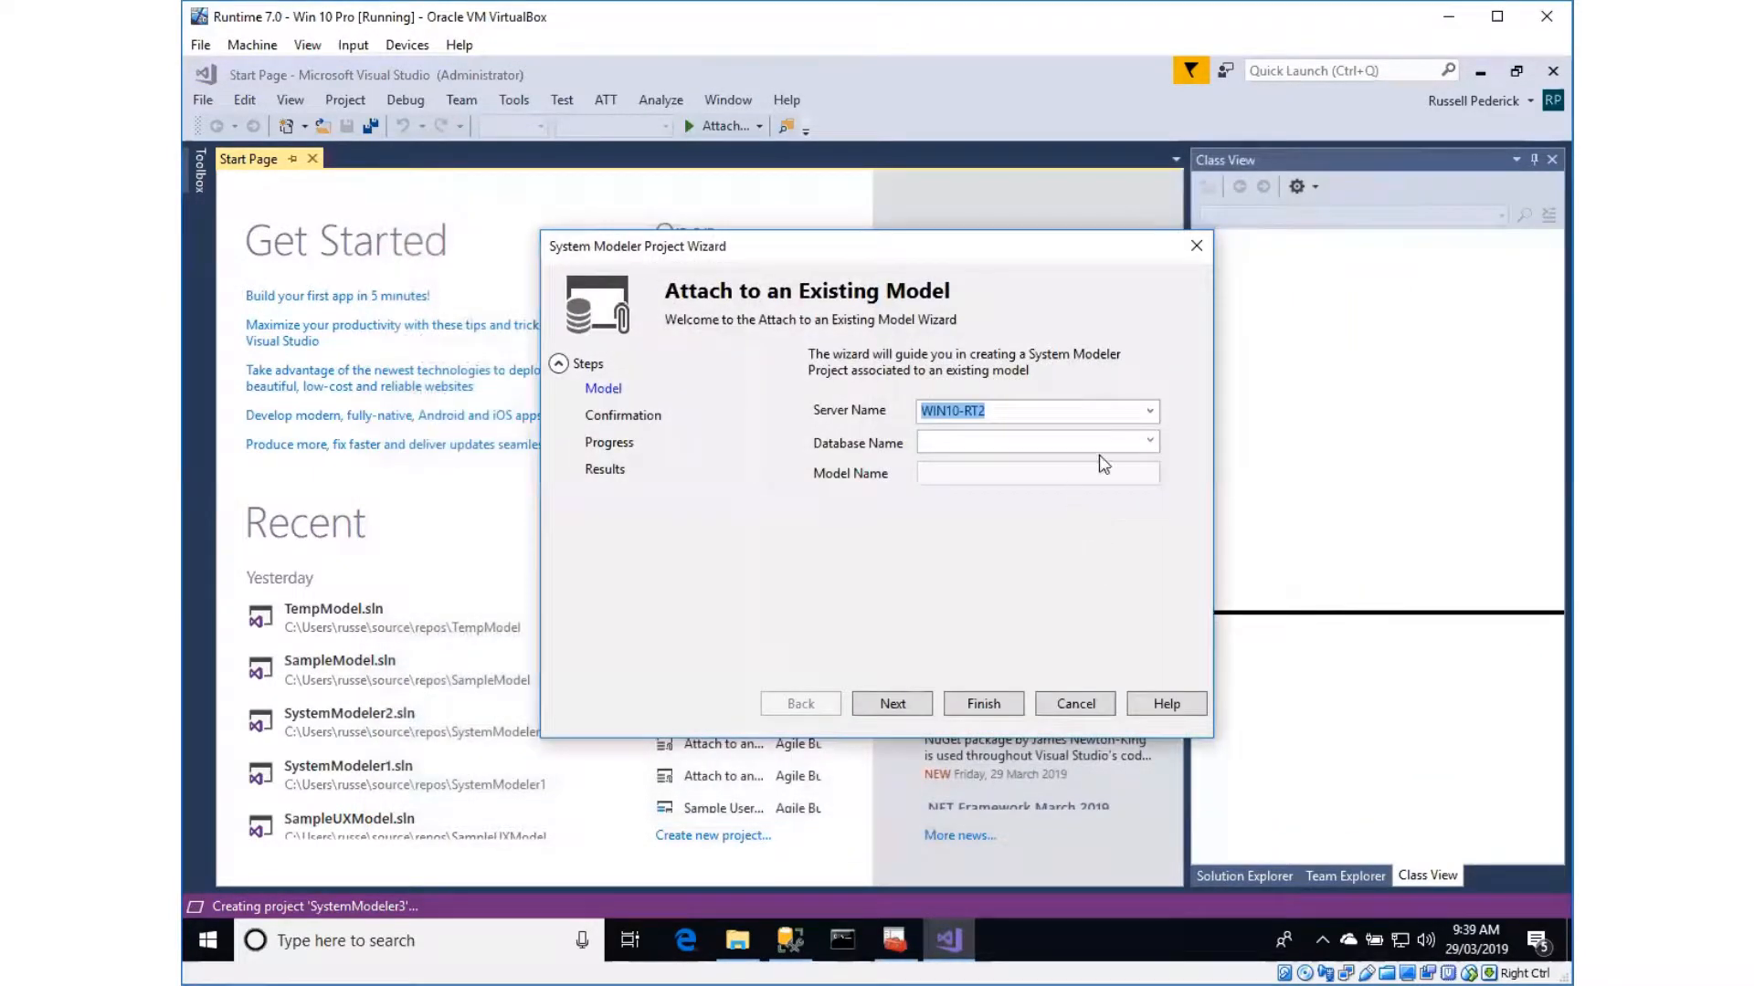
Attach the project to the Sample1Model database on server WIN10-RT2 and complete the project wizard
{"action": "left_click", "coordinate": [1150, 443]}
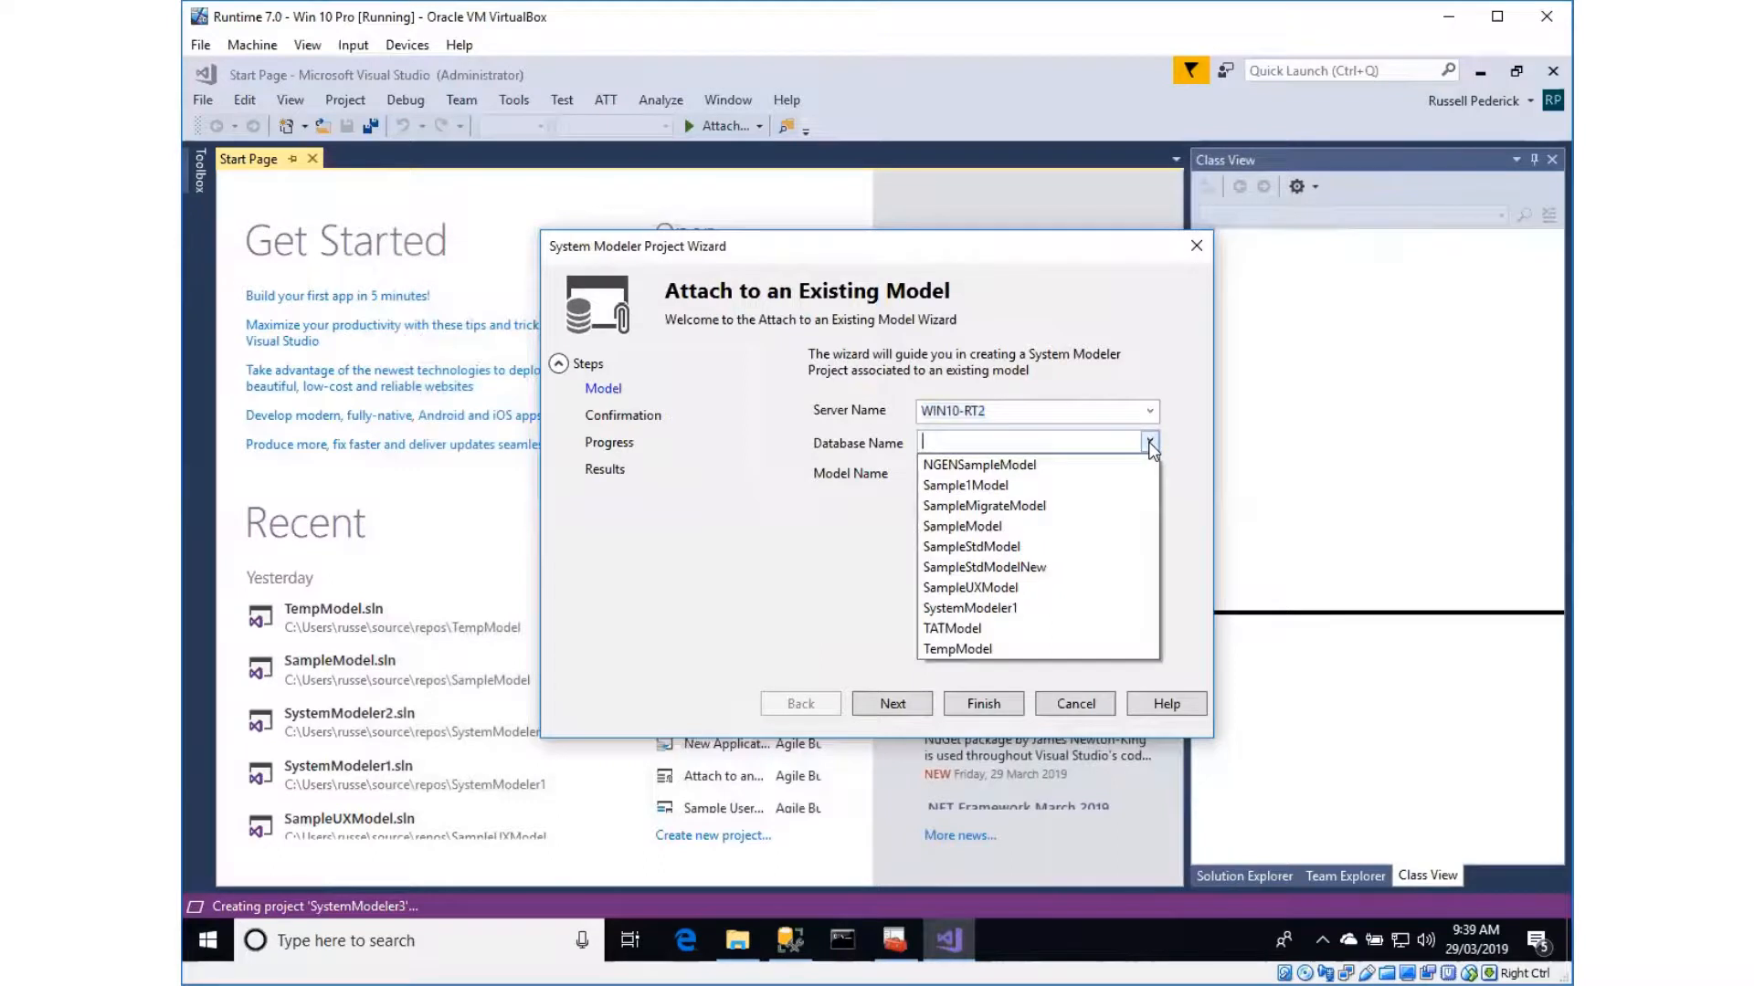
{"action": "left_click", "coordinate": [984, 485]}
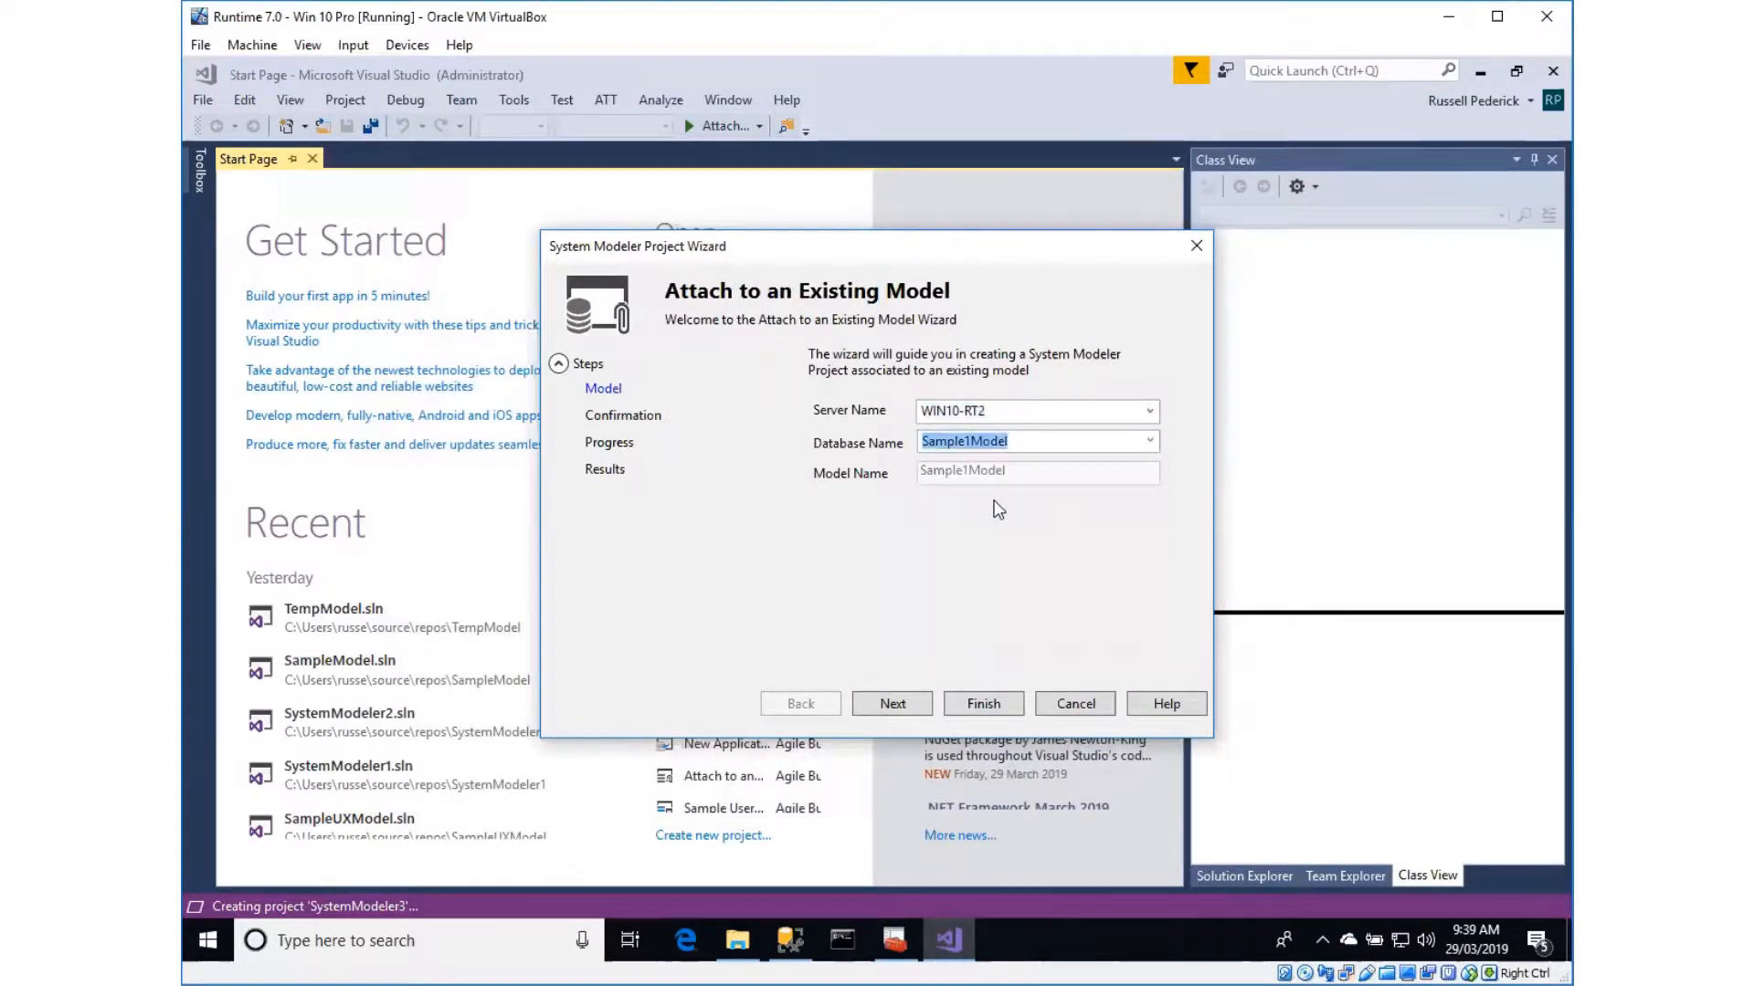
{"action": "left_click", "coordinate": [982, 704]}
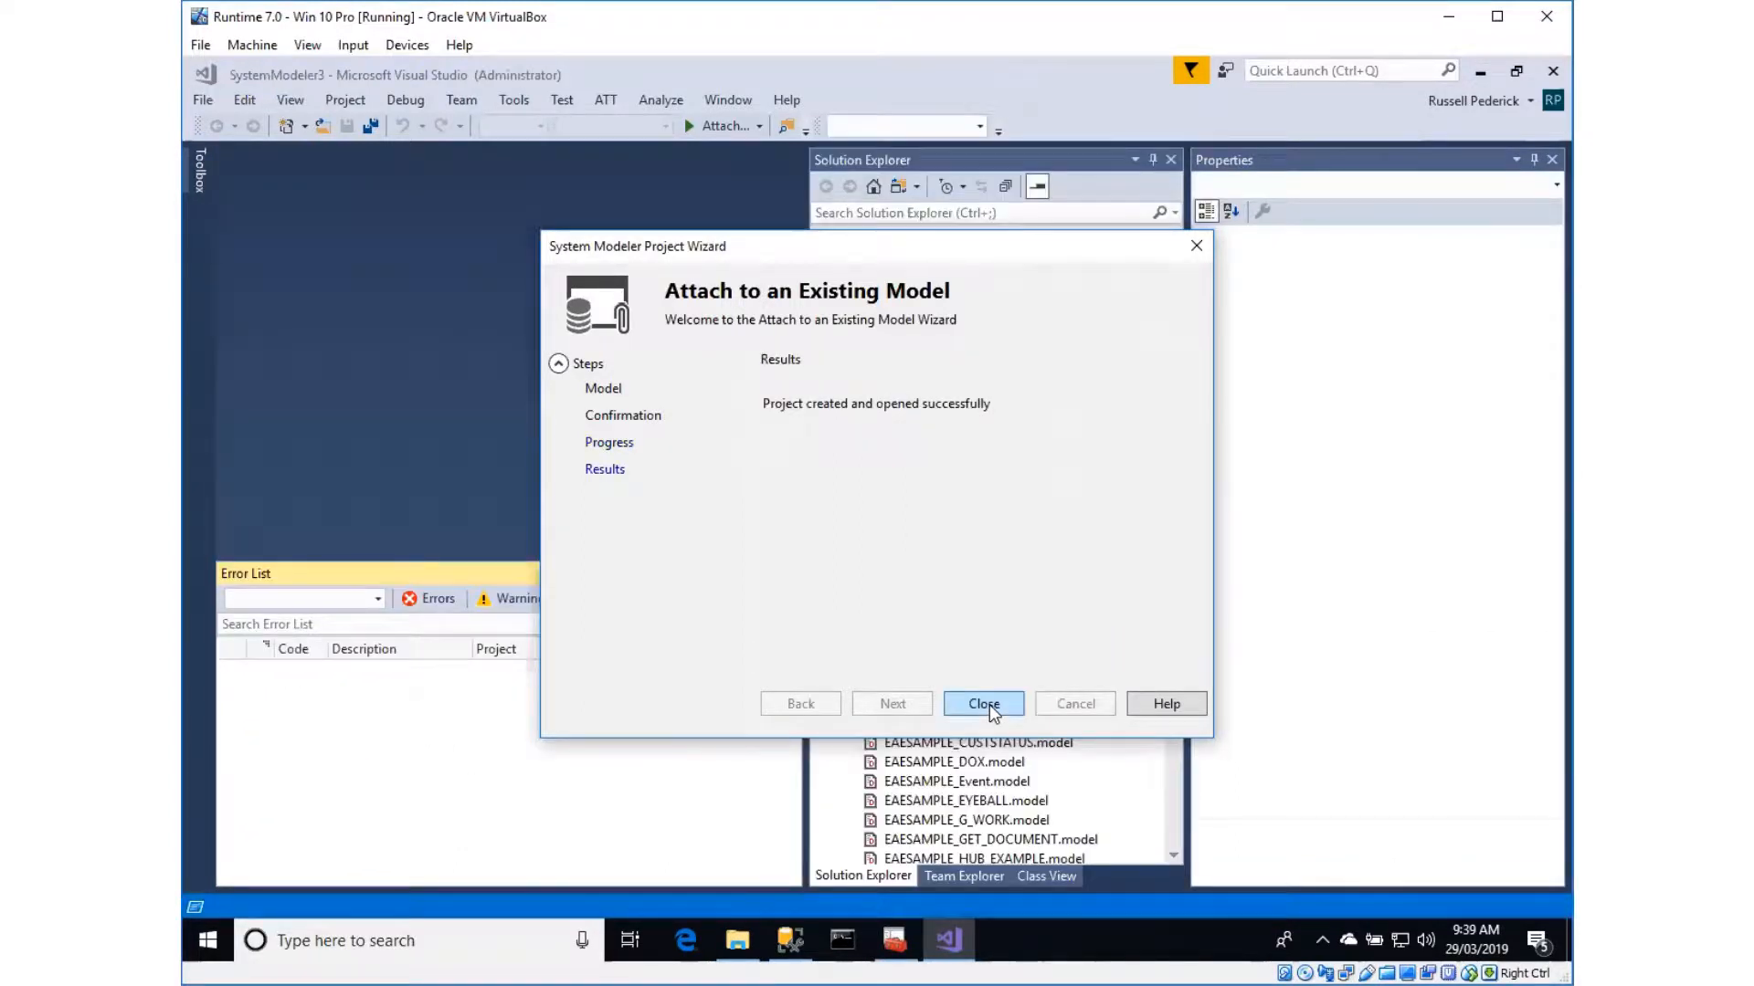
{"action": "left_click", "coordinate": [984, 704]}
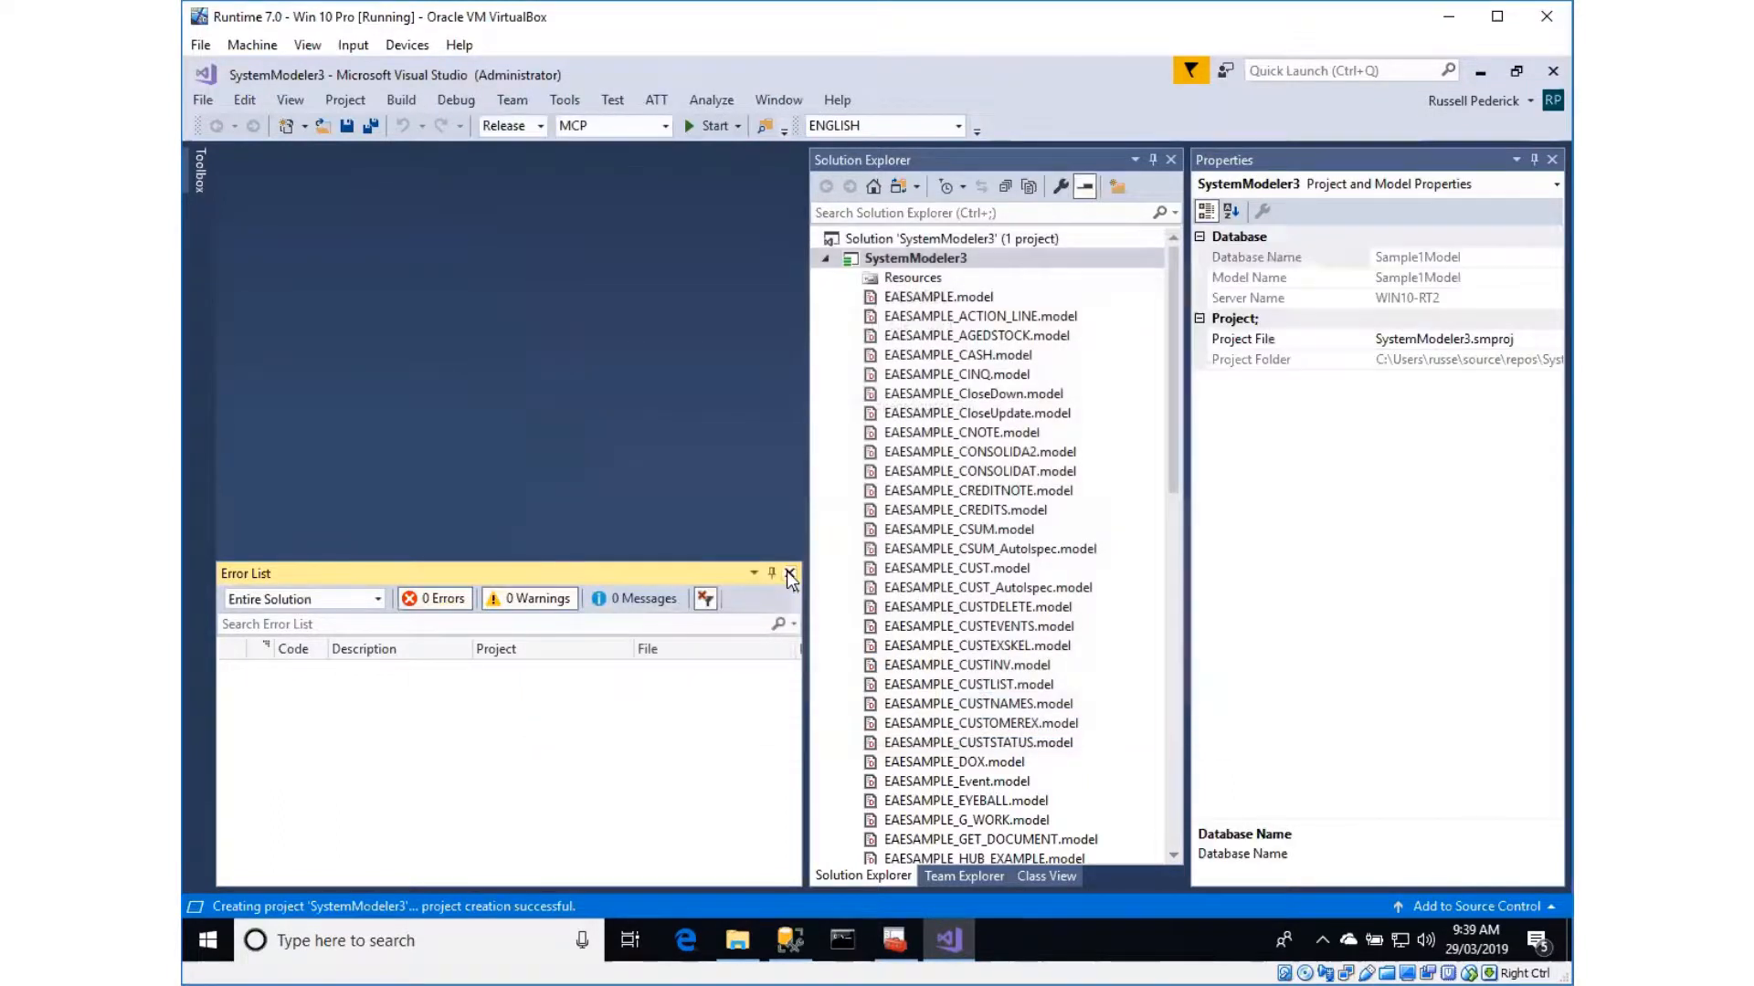
Close the Error List and show the project's Class View
{"action": "left_click", "coordinate": [790, 573]}
{"action": "left_click", "coordinate": [1050, 877]}
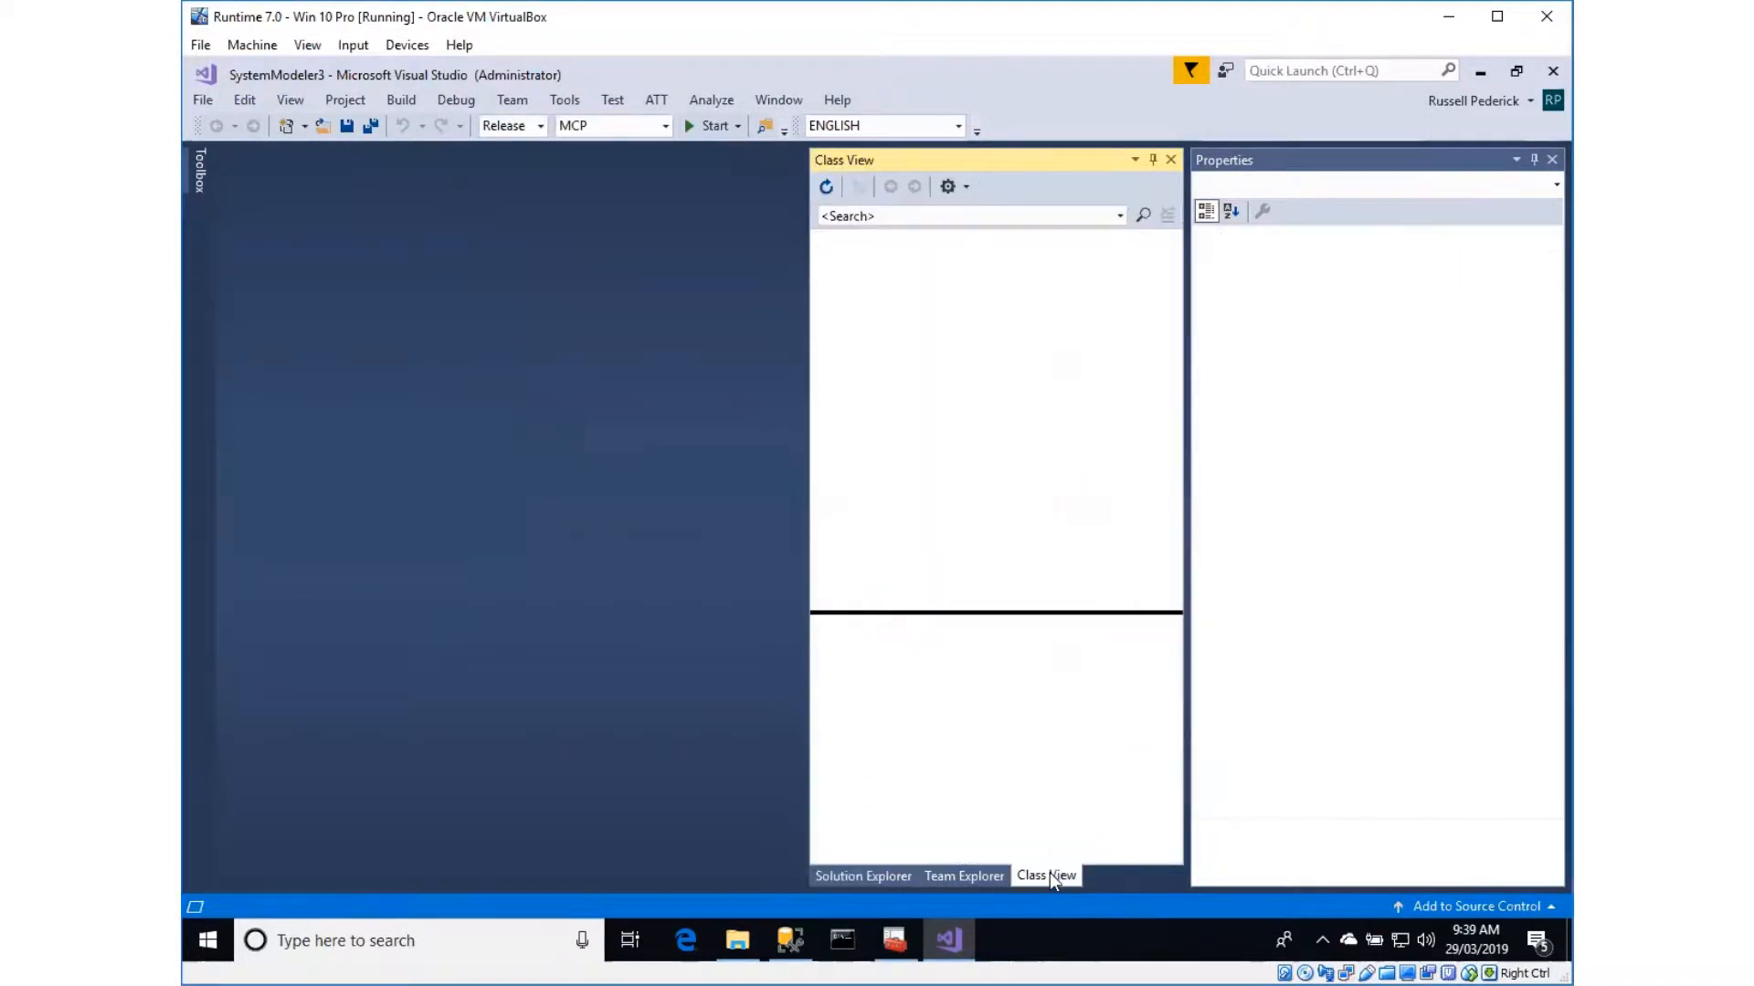